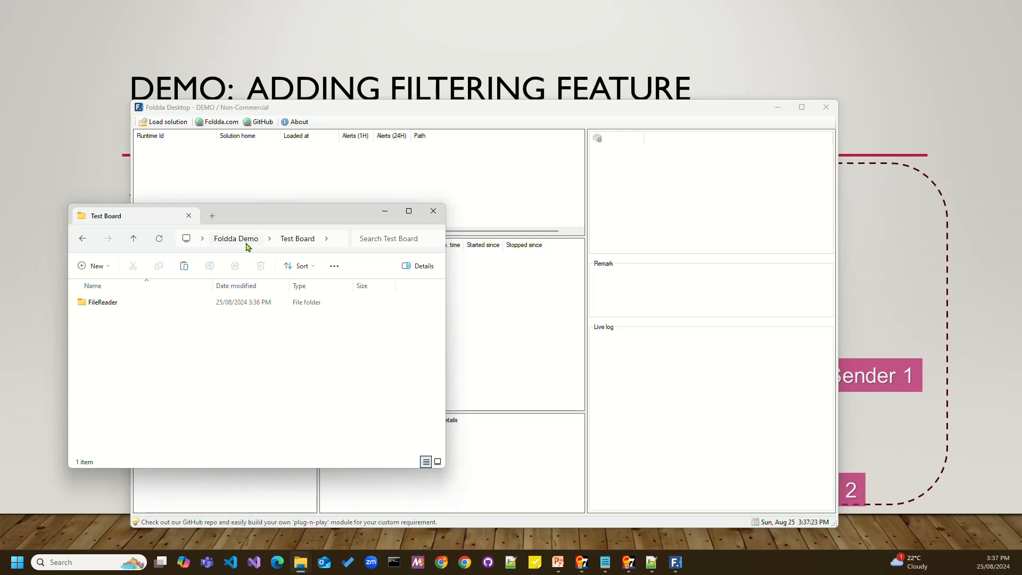
Step: Load the FileReader folder from Test Board into Foldda Desktop as a solution and bring Foldda Desktop back into view
{"action": "left_click_drag", "start_coordinate": [271, 224], "coordinate": [277, 237]}
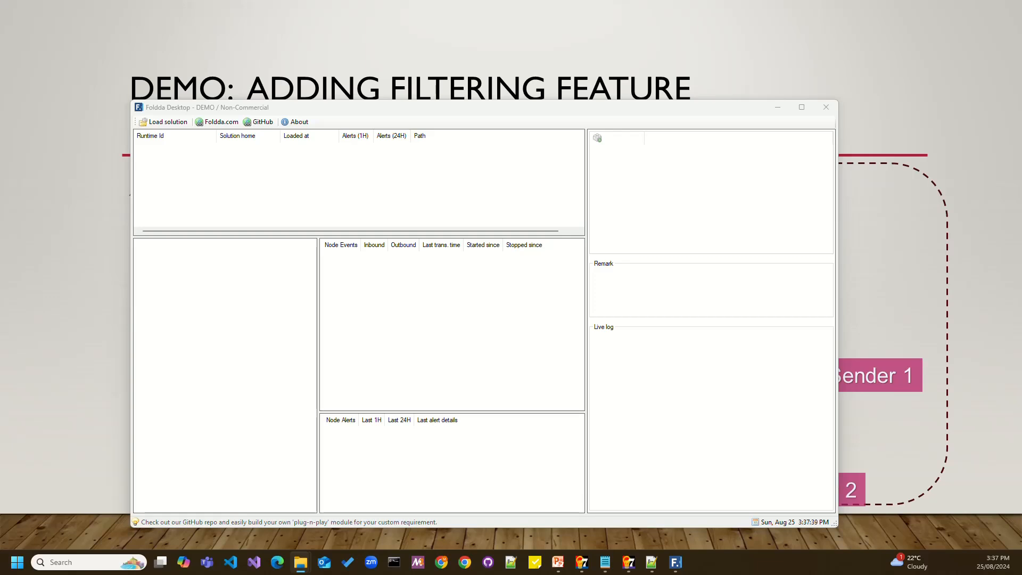
{"action": "left_click_drag", "start_coordinate": [554, 572], "coordinate": [654, 389]}
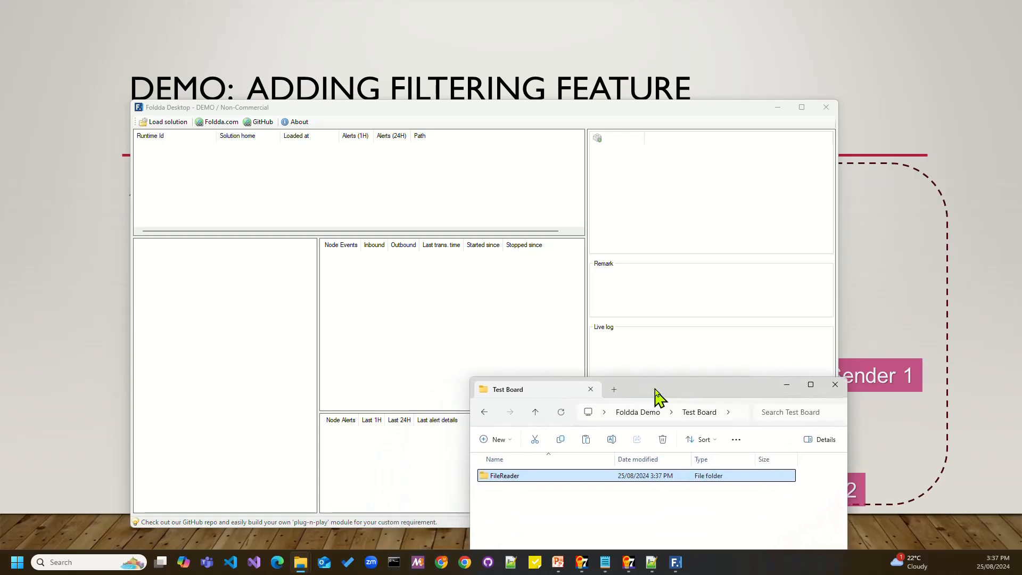
{"action": "left_click_drag", "start_coordinate": [517, 481], "coordinate": [278, 397]}
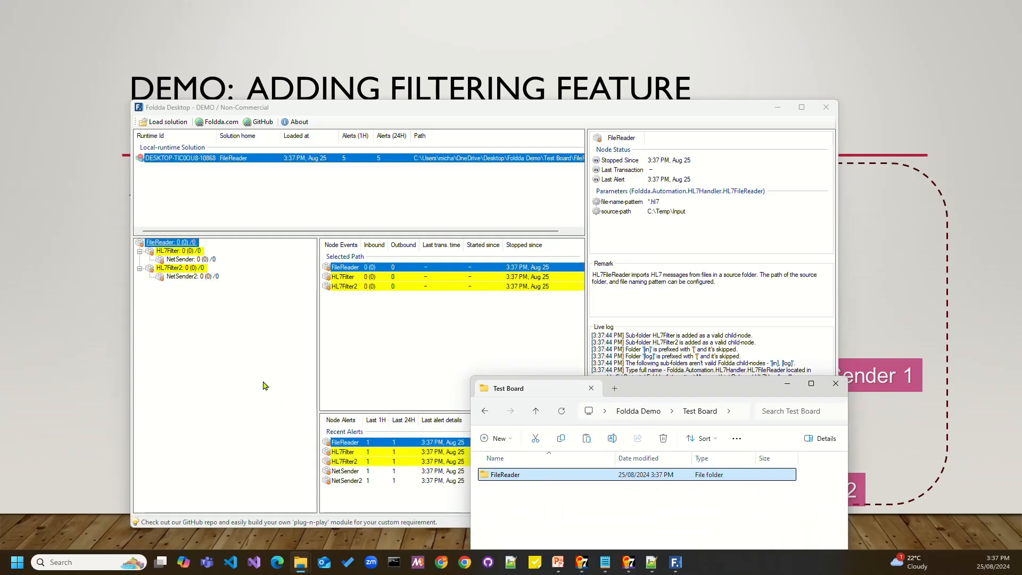
{"action": "left_click", "coordinate": [919, 290]}
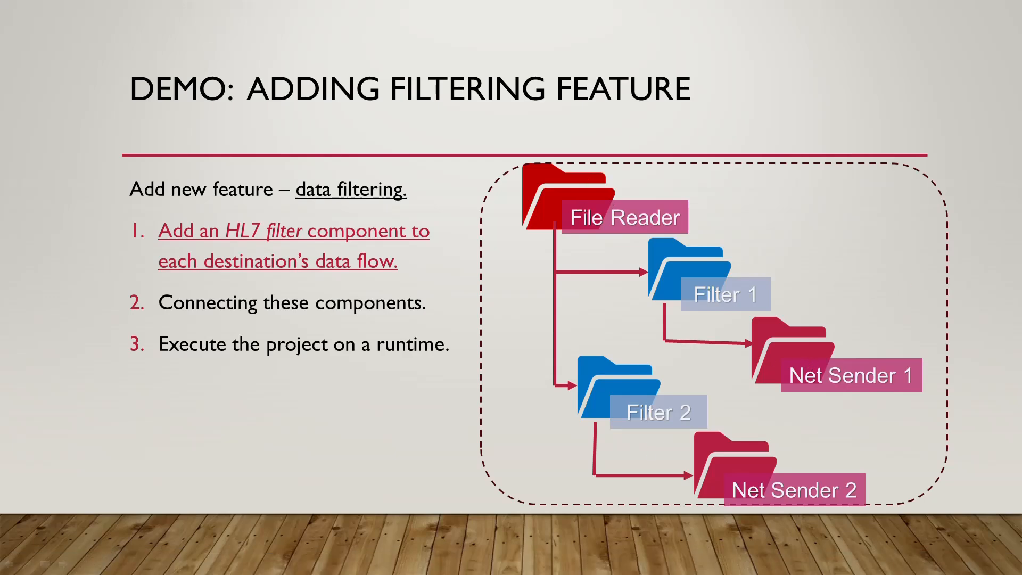
{"action": "key", "text": "alt+Tab"}
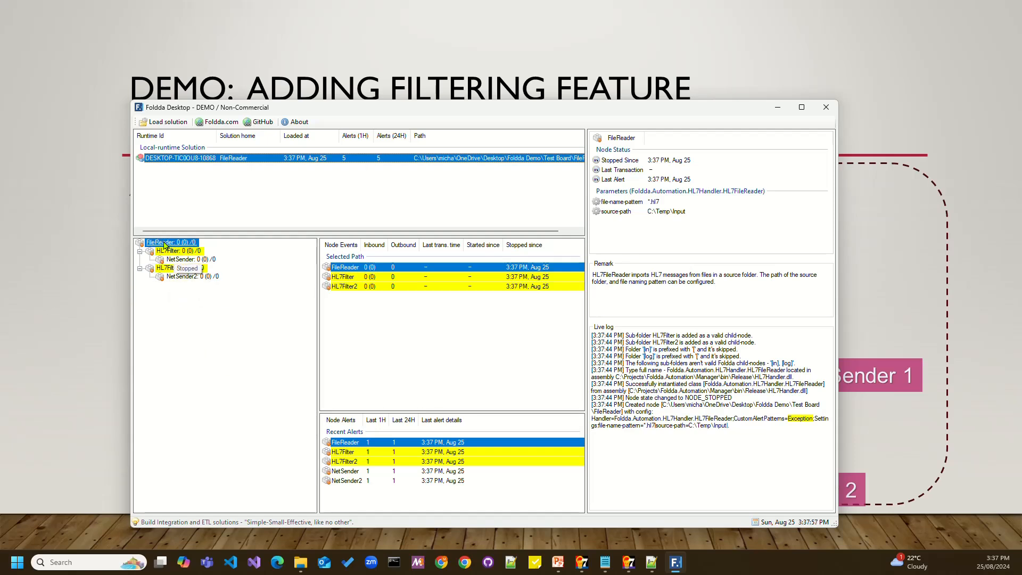
Step: Edit the HL7Filter node's configuration so that its active filtering-rule value is MSH-9.1==ADT
{"action": "left_click", "coordinate": [173, 251]}
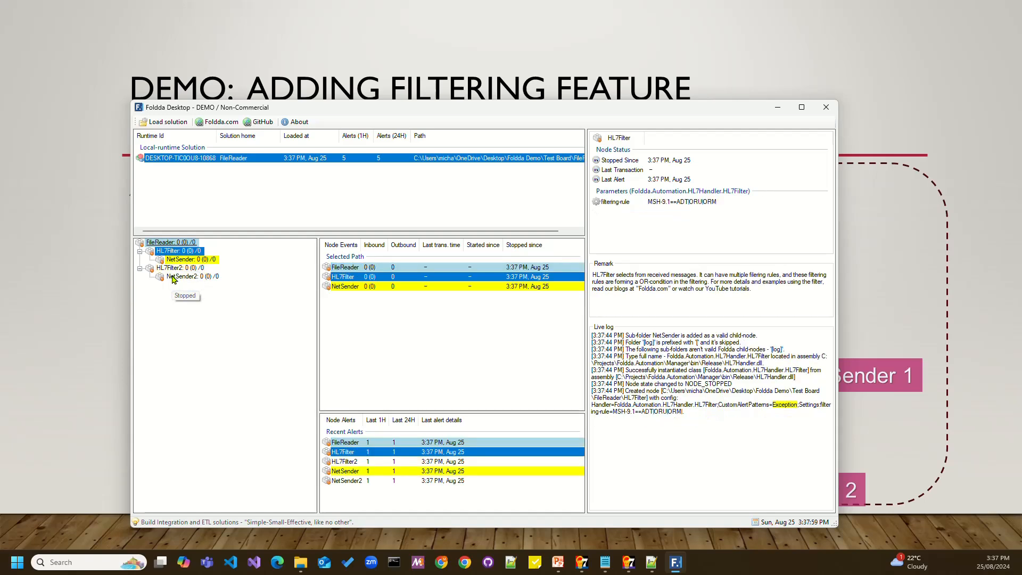
{"action": "left_click", "coordinate": [176, 268]}
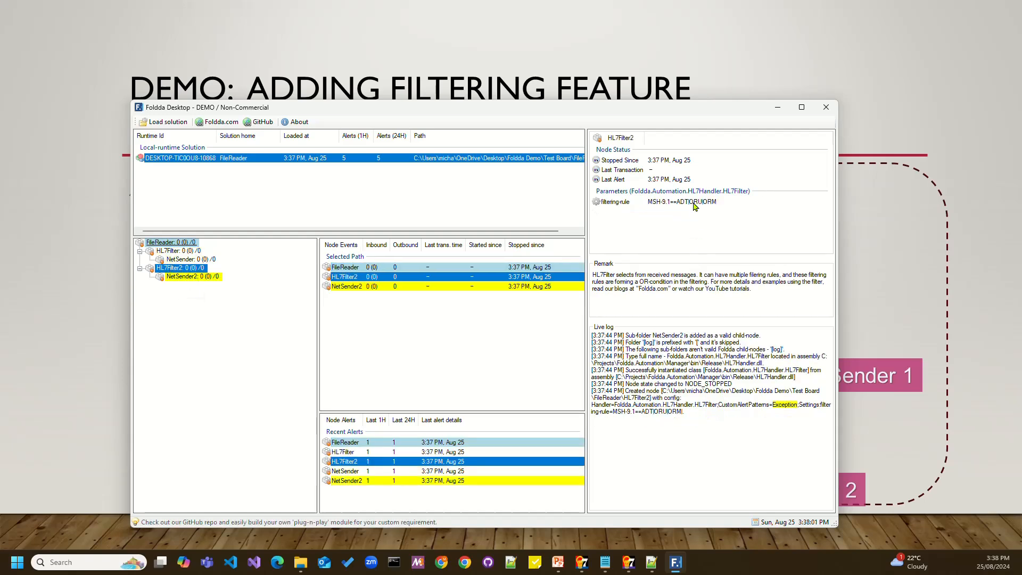
{"action": "left_click", "coordinate": [178, 250]}
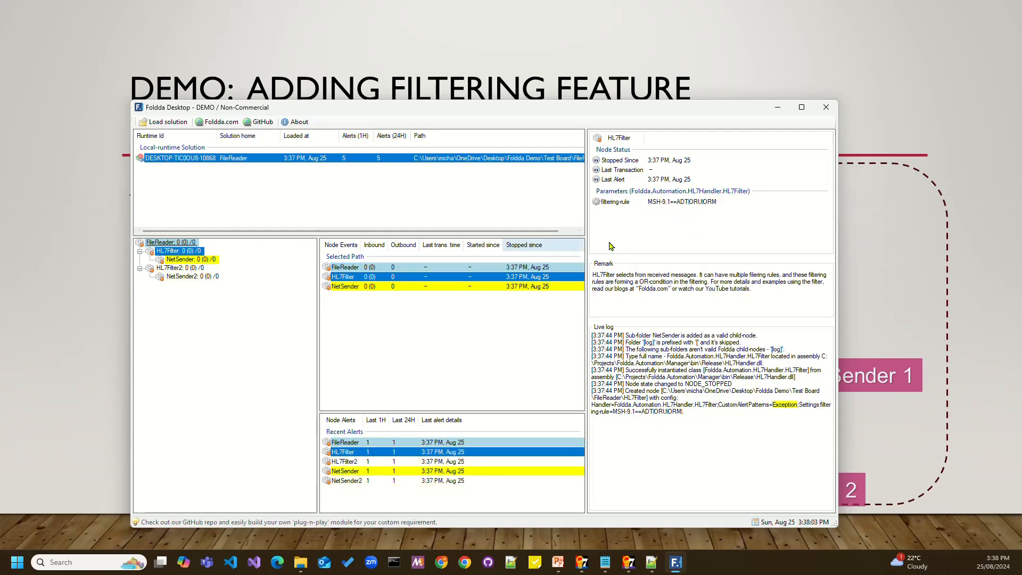
{"action": "double_click", "coordinate": [658, 215]}
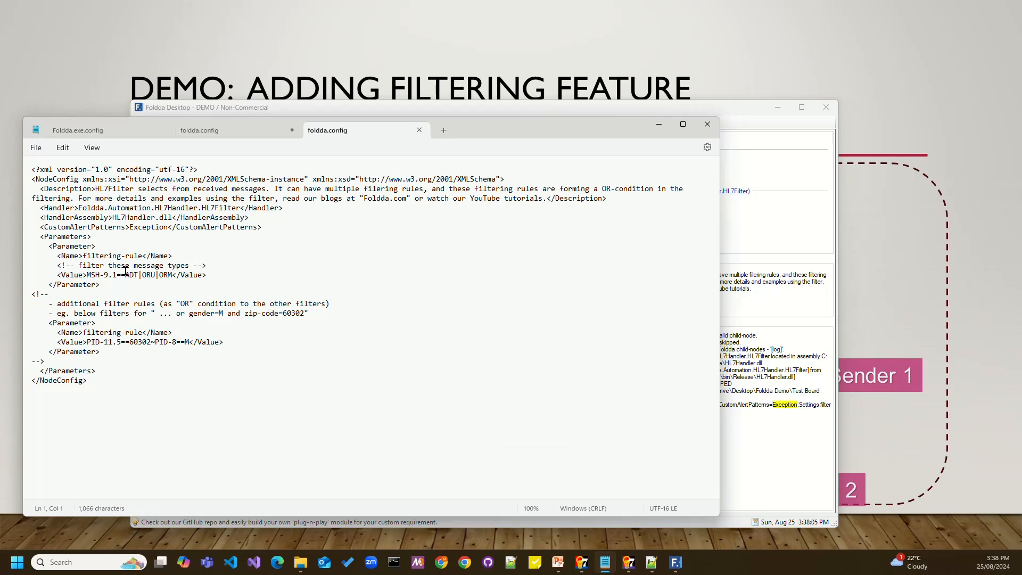
{"action": "left_click_drag", "start_coordinate": [138, 274], "coordinate": [167, 274]}
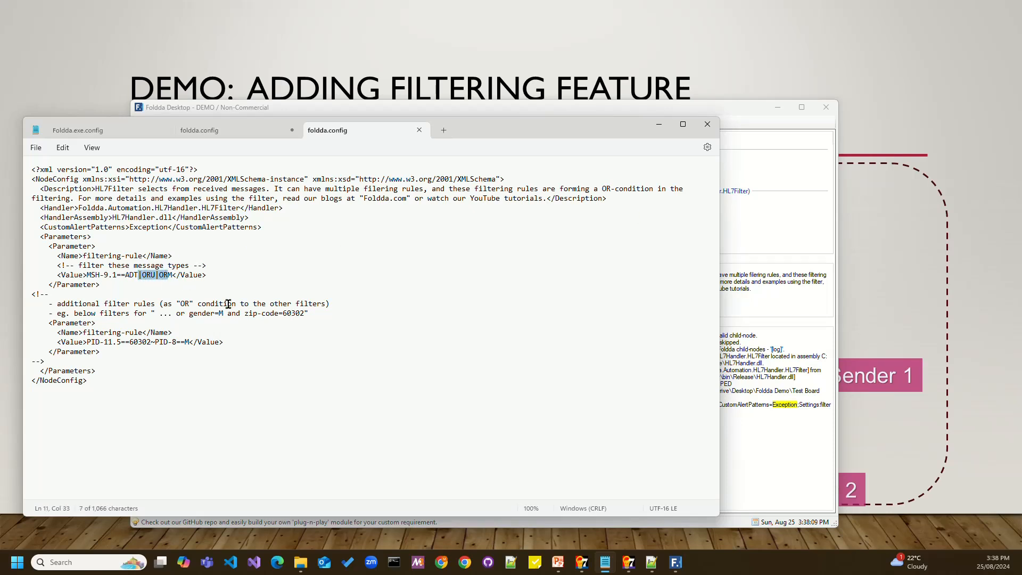
{"action": "key", "text": "Delete"}
{"action": "key", "text": "Delete"}
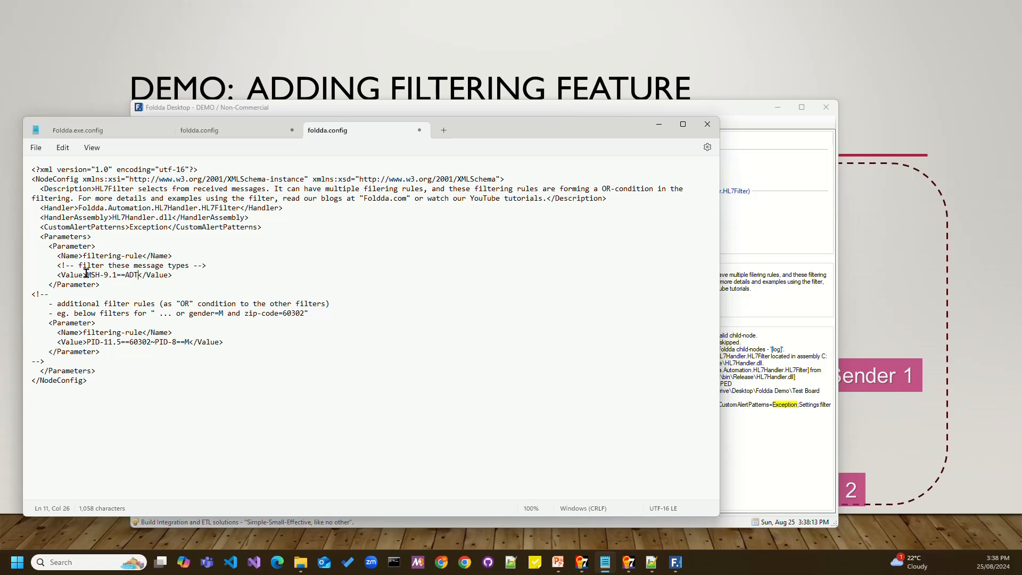
{"action": "mouse_move", "coordinate": [87, 274]}
{"action": "left_mouse_down"}
{"action": "mouse_move", "coordinate": [140, 277]}
{"action": "mouse_move", "coordinate": [88, 276]}
{"action": "left_mouse_up"}
{"action": "left_click", "coordinate": [129, 276]}
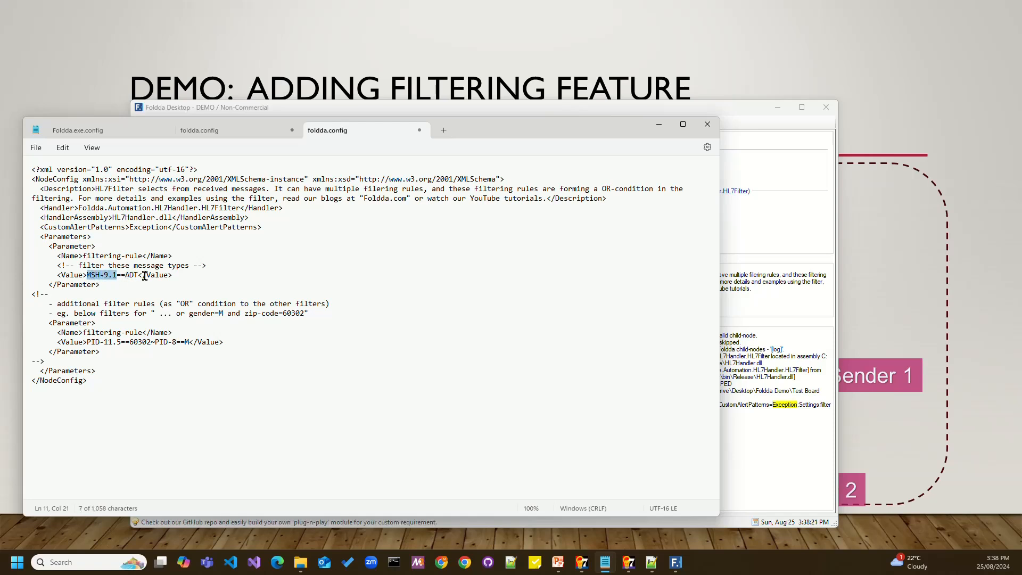
Step: Save the HL7Filter configuration, close its file, and minimize the text editor
{"action": "left_click", "coordinate": [34, 149]}
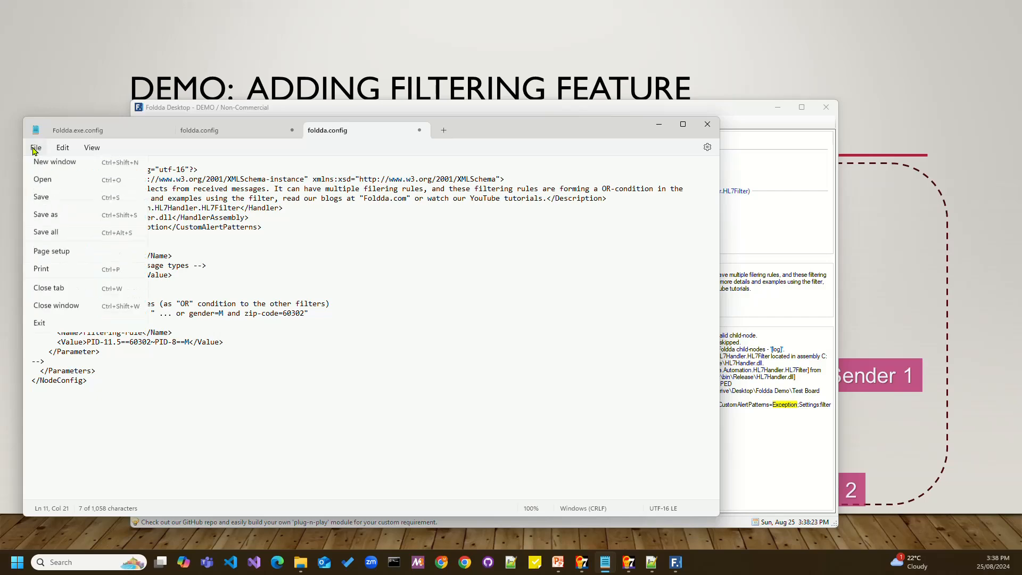
{"action": "left_click", "coordinate": [46, 224]}
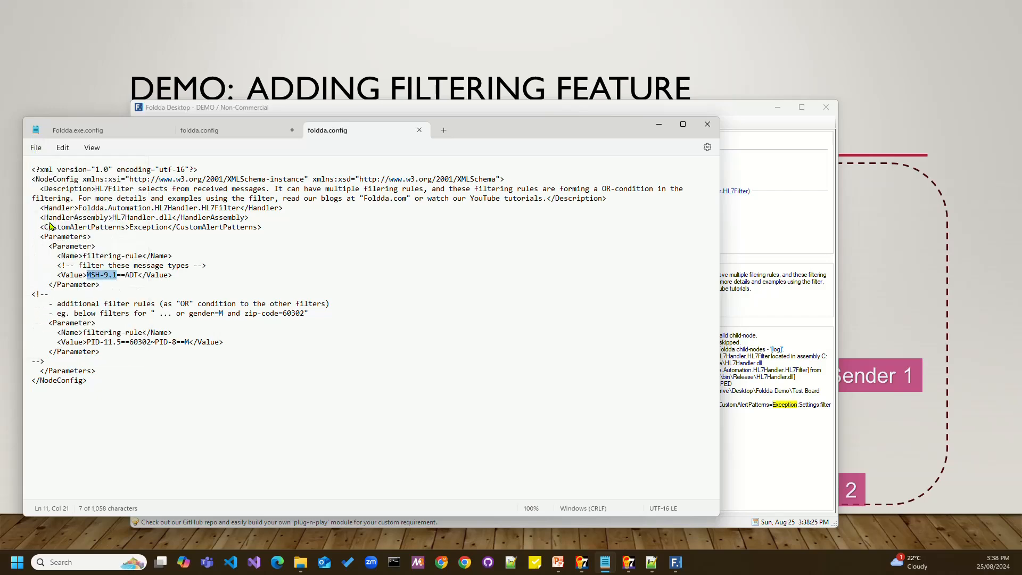
{"action": "left_click", "coordinate": [251, 265]}
{"action": "left_click", "coordinate": [420, 130]}
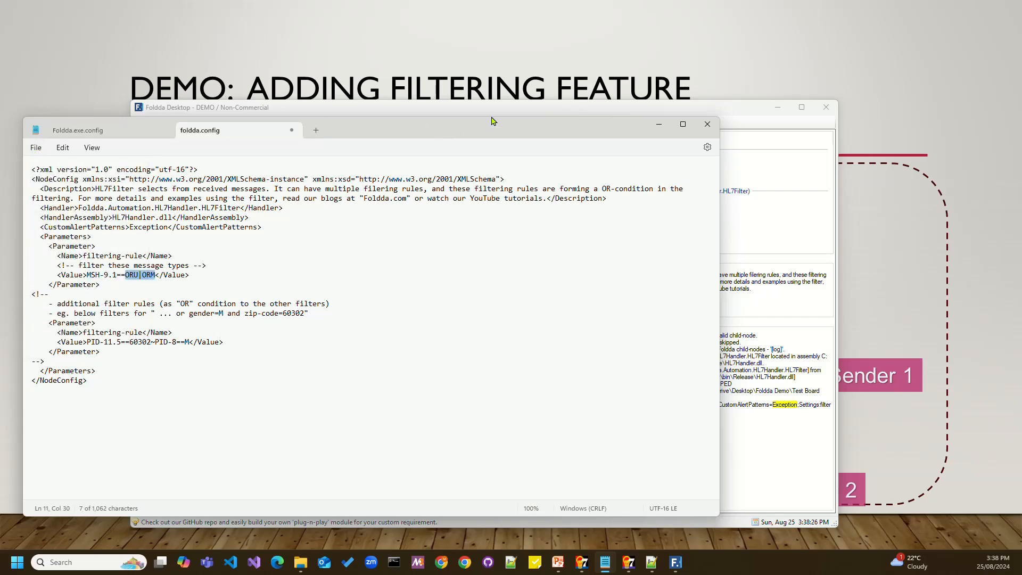
{"action": "left_click", "coordinate": [659, 124]}
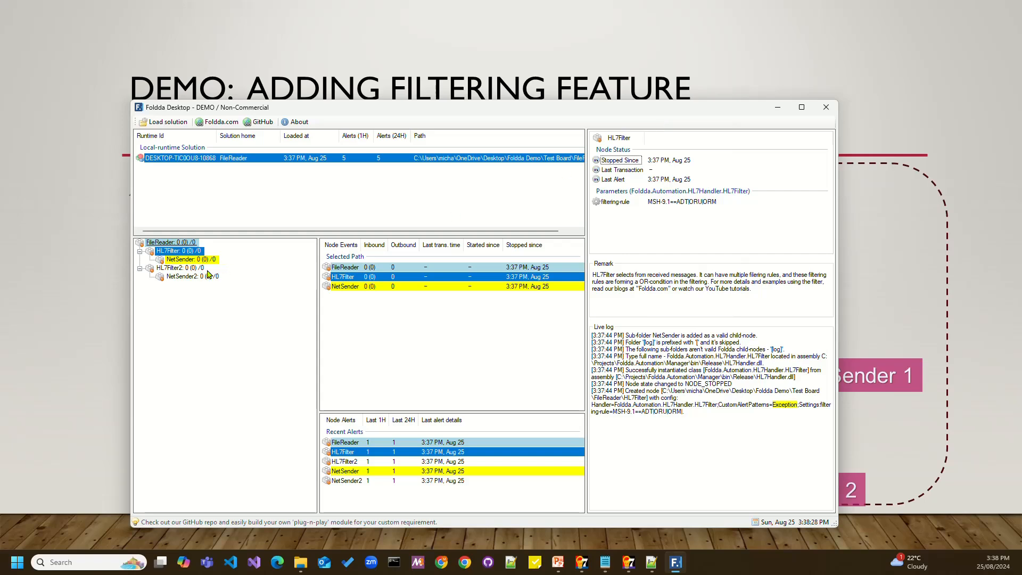
Step: Set the HL7Filter2 node's active filtering-rule value to MSH-9.1==ORU|ORM in its configuration and save the file
{"action": "left_click", "coordinate": [181, 277]}
{"action": "left_click", "coordinate": [182, 268]}
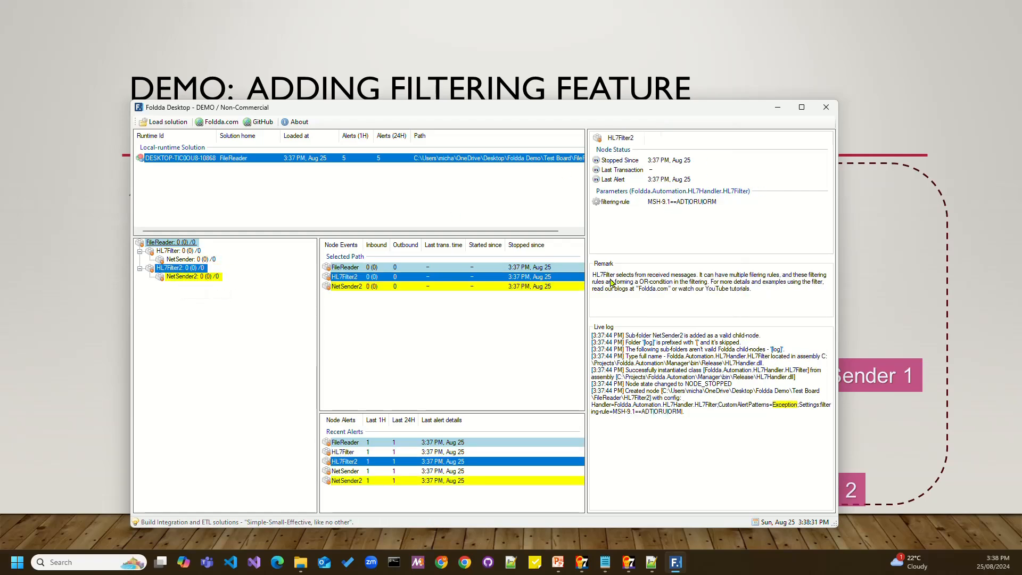
{"action": "double_click", "coordinate": [716, 226]}
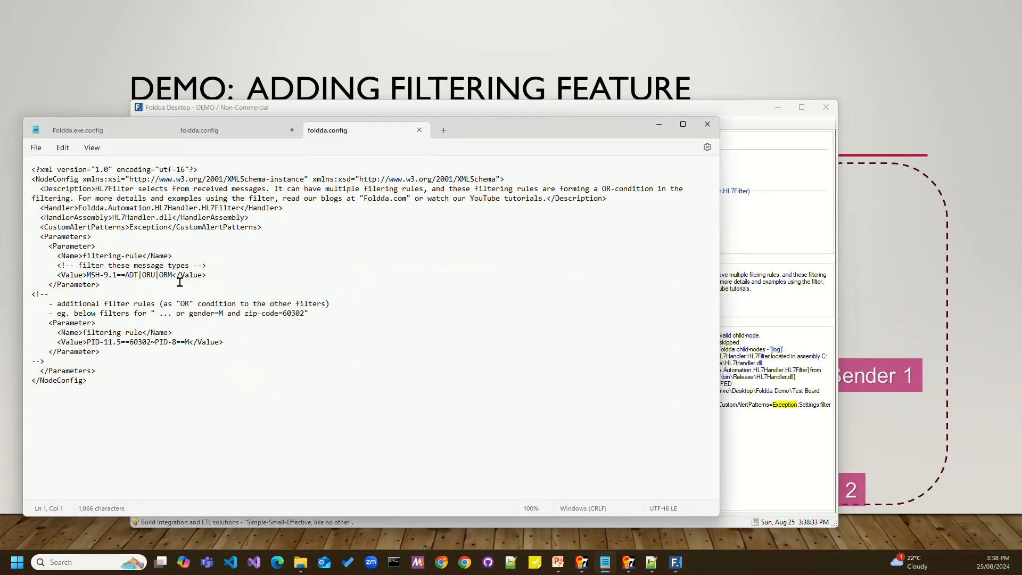
{"action": "left_click_drag", "start_coordinate": [141, 276], "coordinate": [125, 276]}
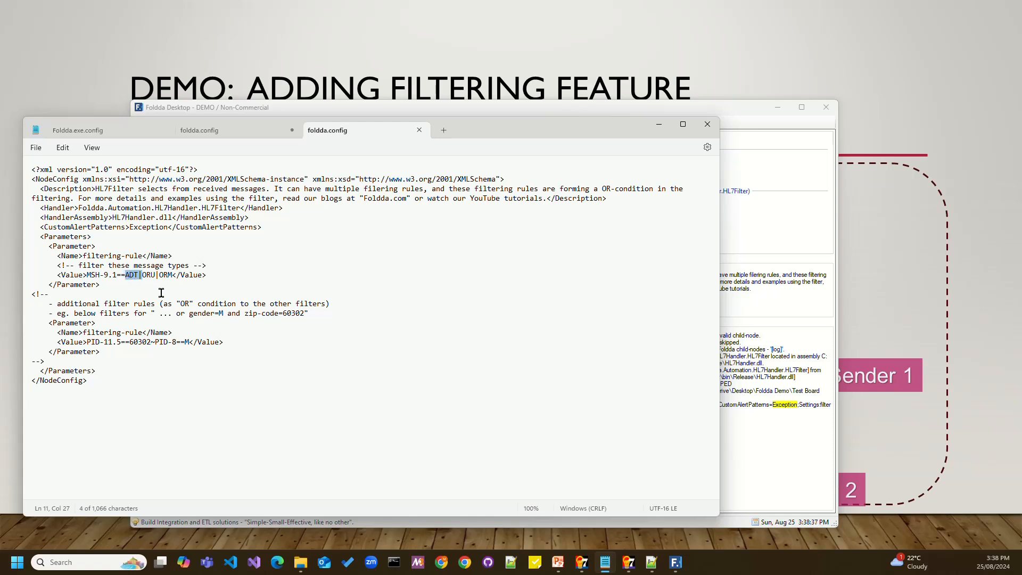
{"action": "key", "text": "Delete"}
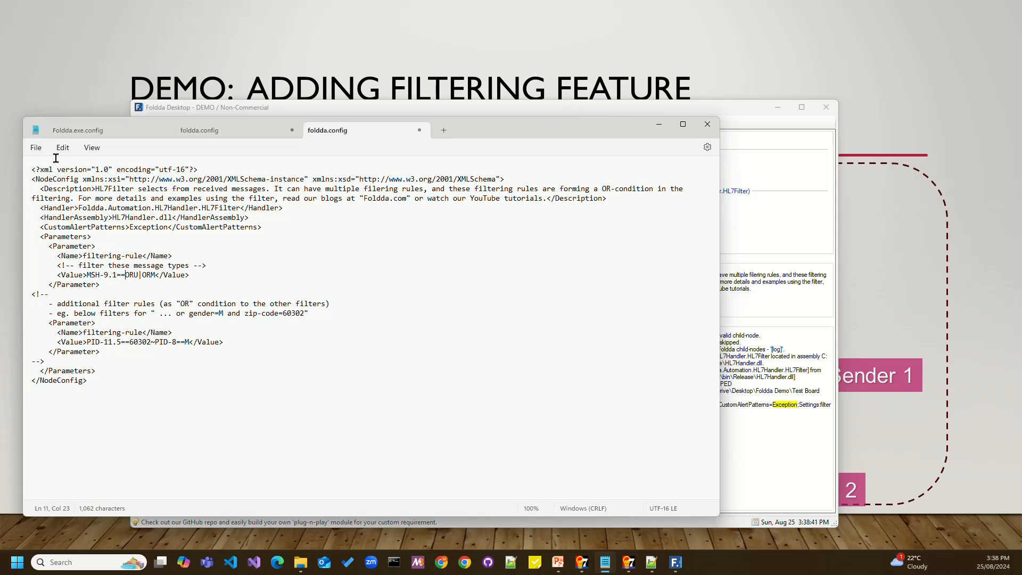
{"action": "left_click", "coordinate": [36, 148]}
{"action": "left_click", "coordinate": [50, 220]}
Step: Compare HL7Filter2's edited rule with the filter parameters shown in Foldda Desktop, and close the text editor
{"action": "left_click_drag", "start_coordinate": [126, 274], "coordinate": [157, 281]}
{"action": "left_click_drag", "start_coordinate": [475, 130], "coordinate": [535, 343]}
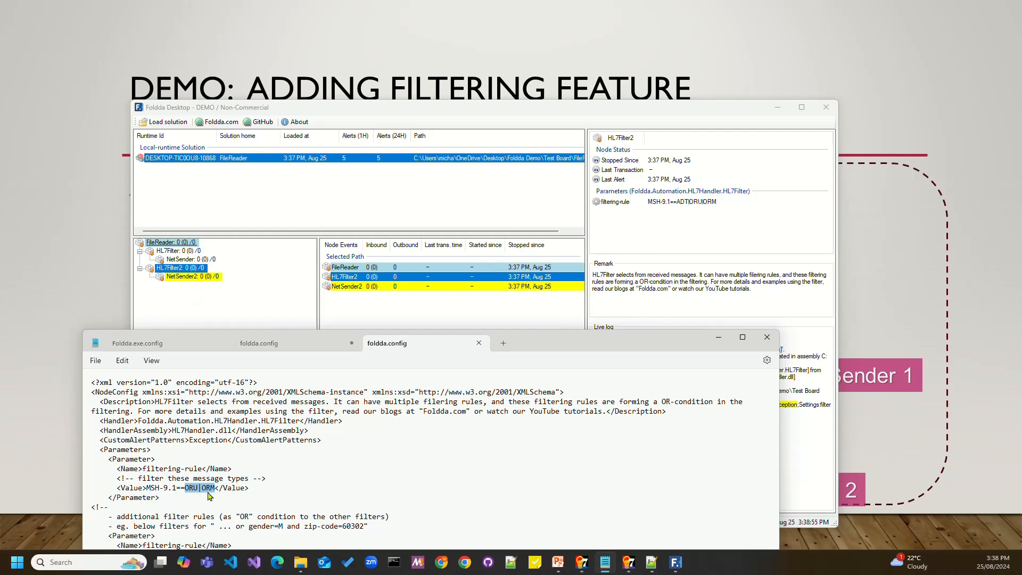
{"action": "left_click", "coordinate": [172, 252]}
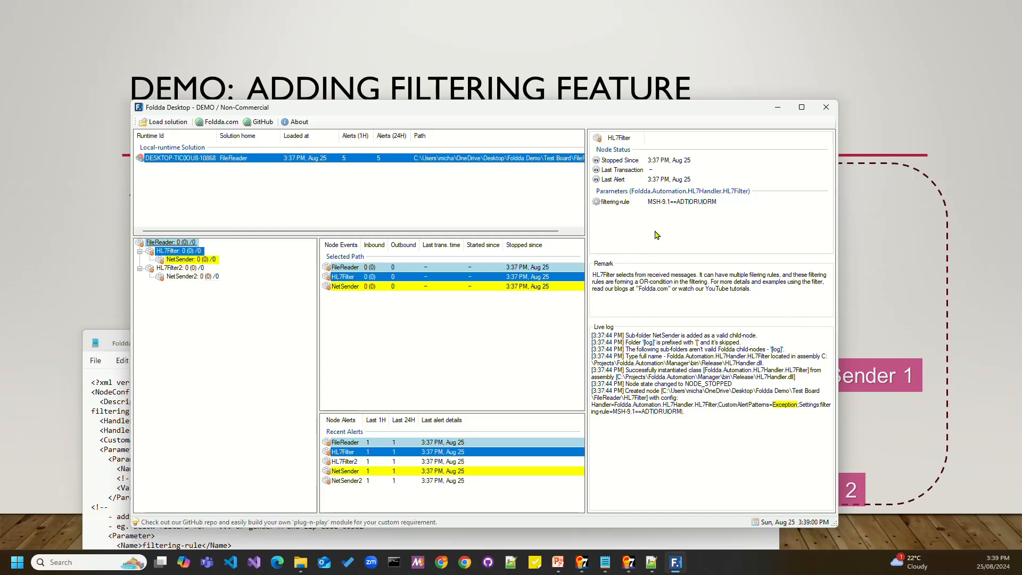
{"action": "left_click", "coordinate": [126, 339]}
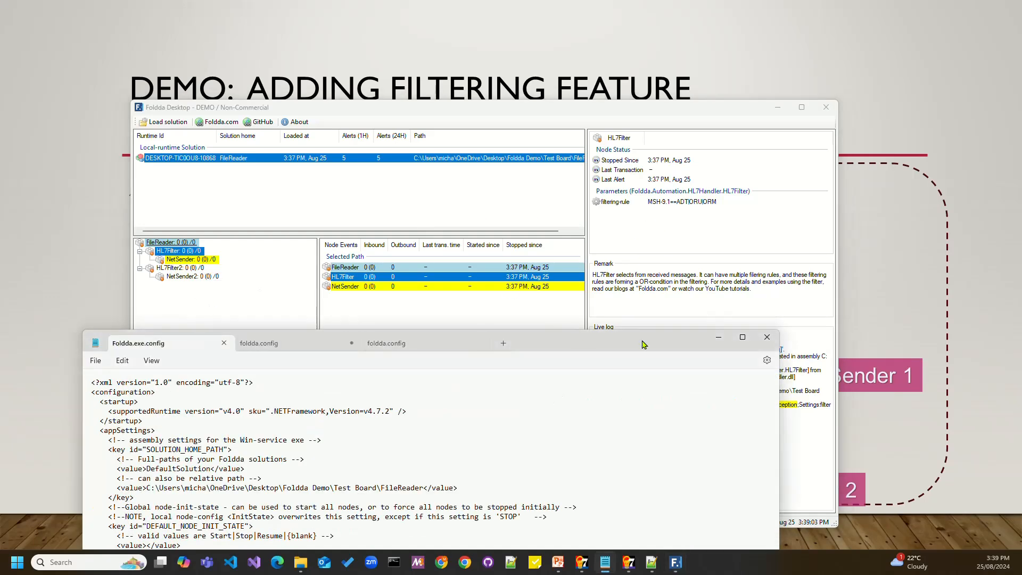
{"action": "left_click", "coordinate": [767, 336]}
Step: Start the whole branch from the FileReader node and check the filtering-rule parameters of HL7Filter and HL7Filter2
{"action": "right_click", "coordinate": [164, 245]}
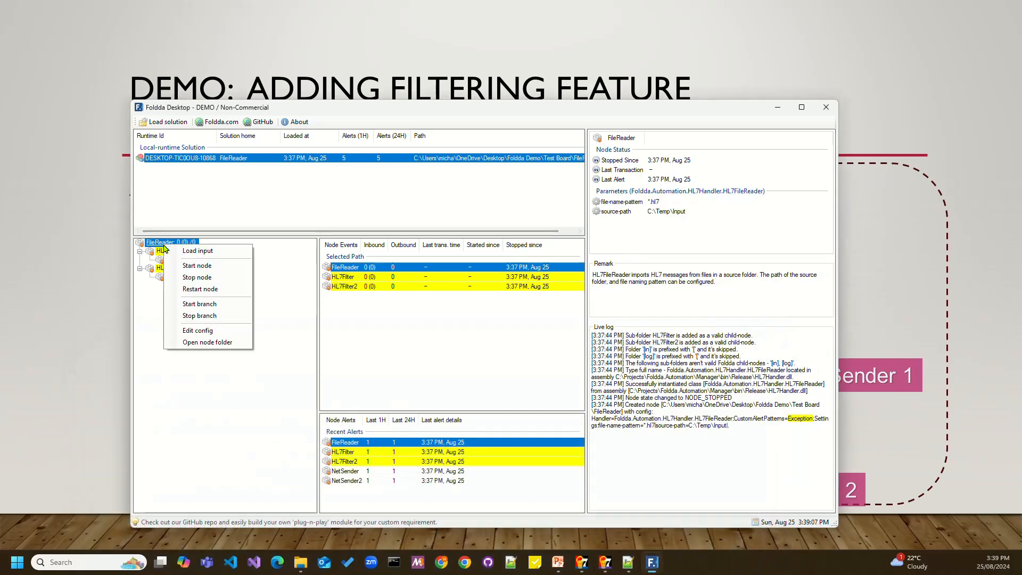
{"action": "left_click", "coordinate": [191, 305]}
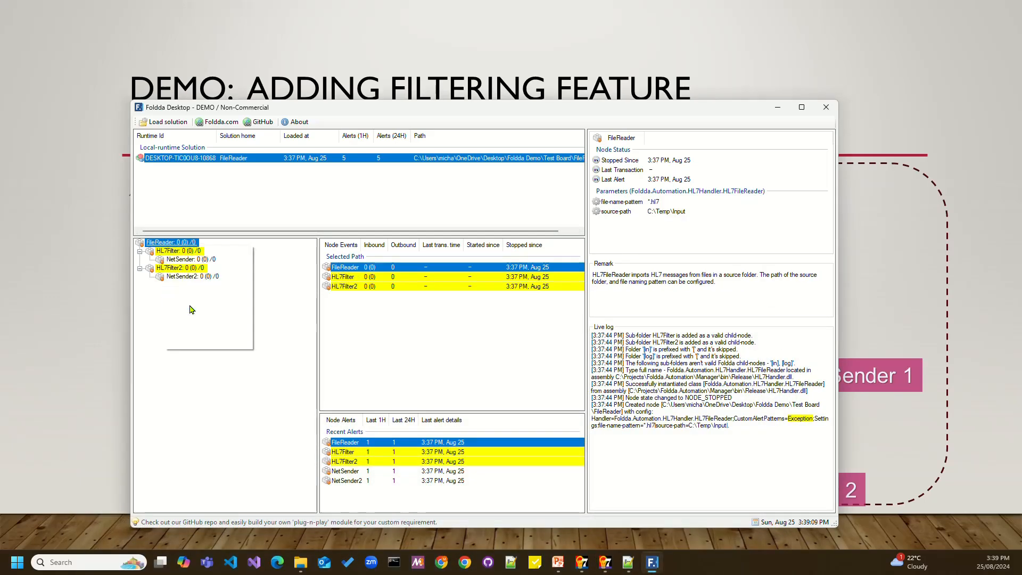
{"action": "left_click", "coordinate": [176, 251]}
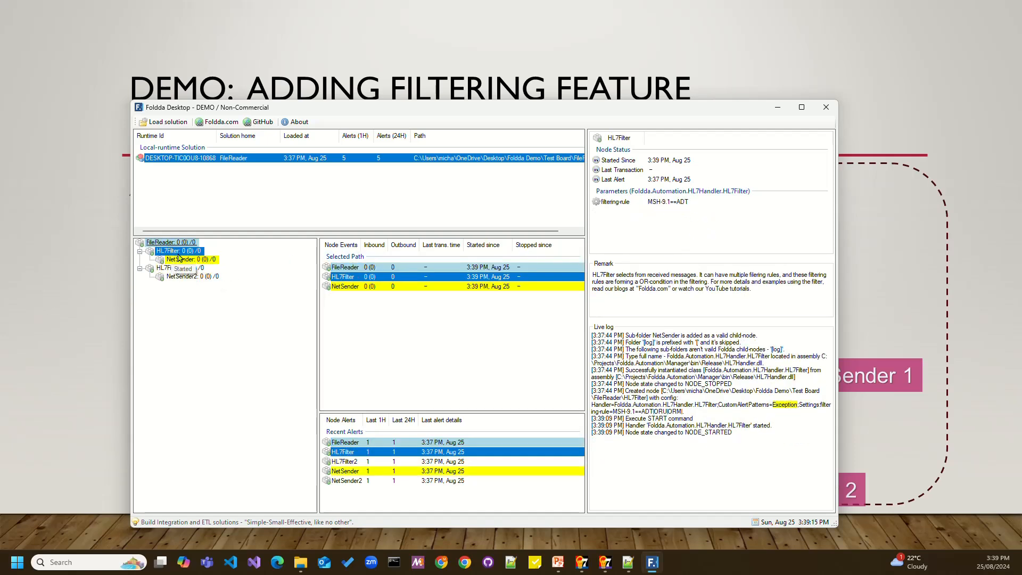
{"action": "left_click", "coordinate": [170, 268]}
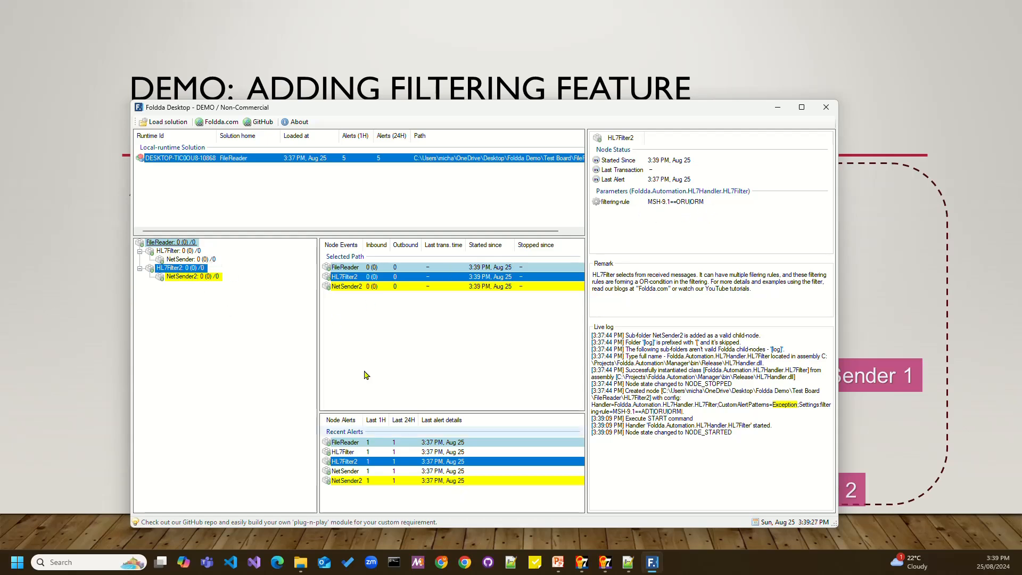
Step: Switch to the SmartHL7 Message Receiver on port 1237 and clear its received messages
{"action": "right_click", "coordinate": [157, 243]}
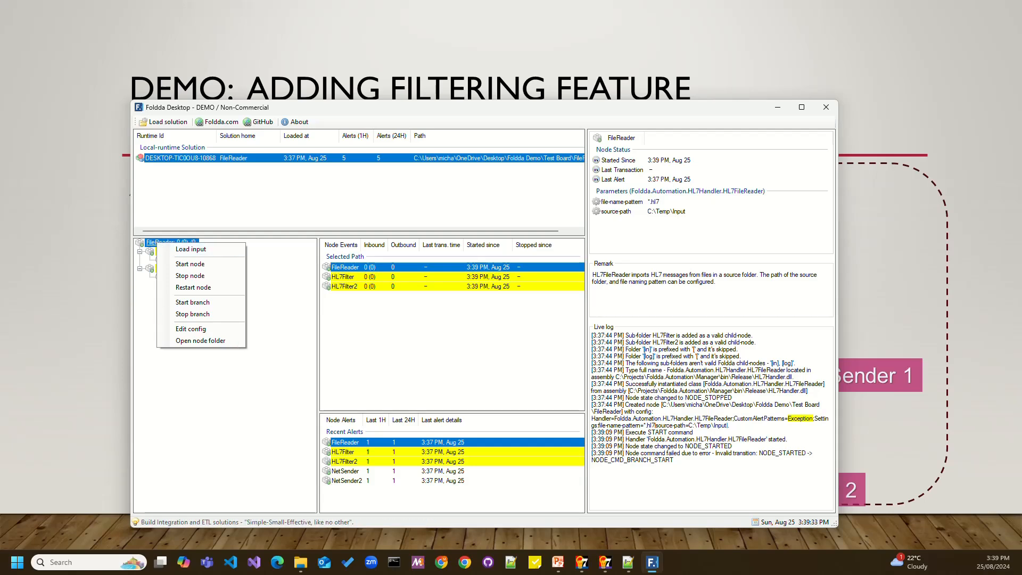
{"action": "left_click", "coordinate": [582, 562]}
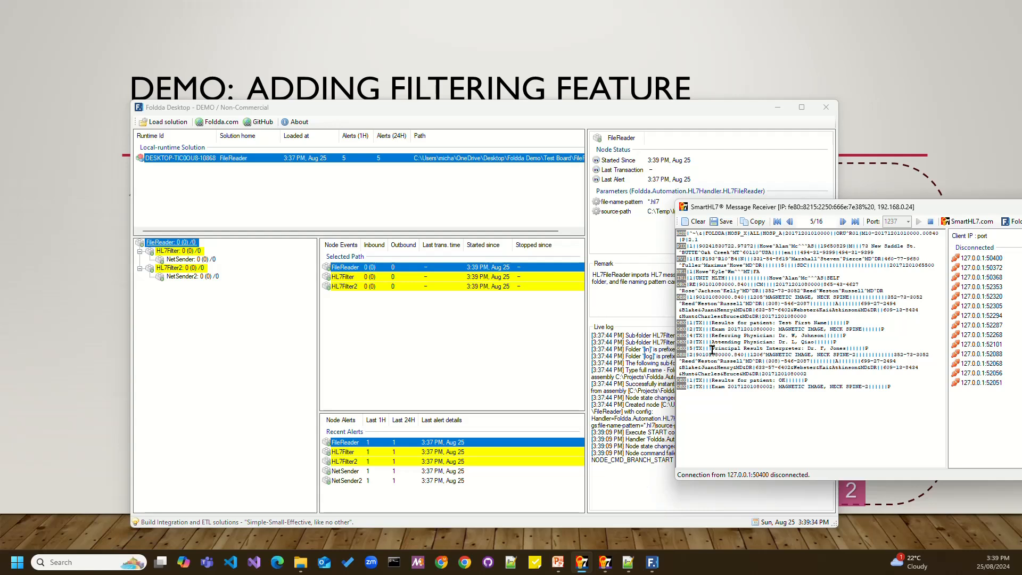
{"action": "left_click", "coordinate": [695, 222]}
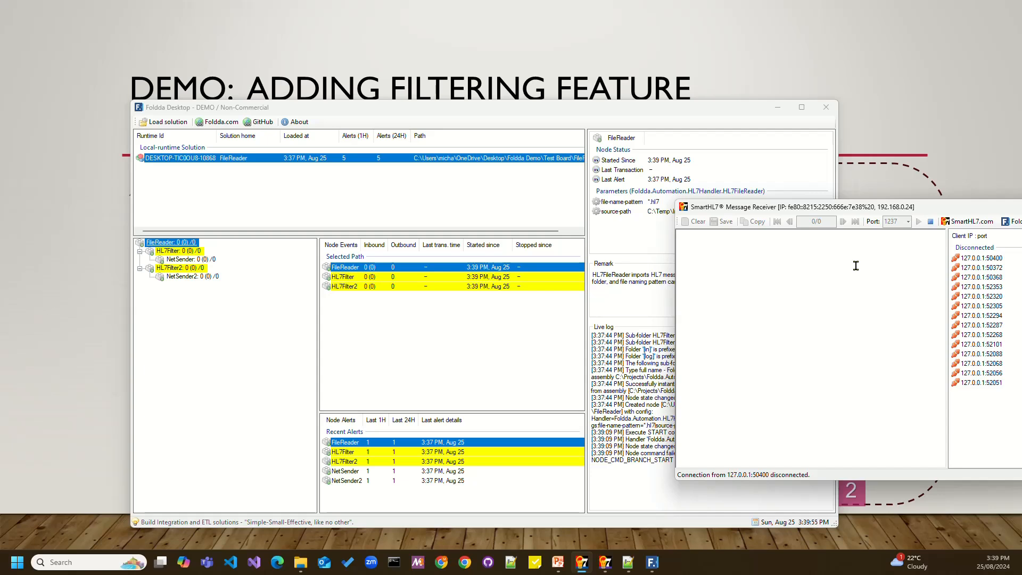
Step: Load sample.hl7 from the [Test Data] folder as input for the FileReader node in Foldda Desktop
{"action": "left_click", "coordinate": [162, 244]}
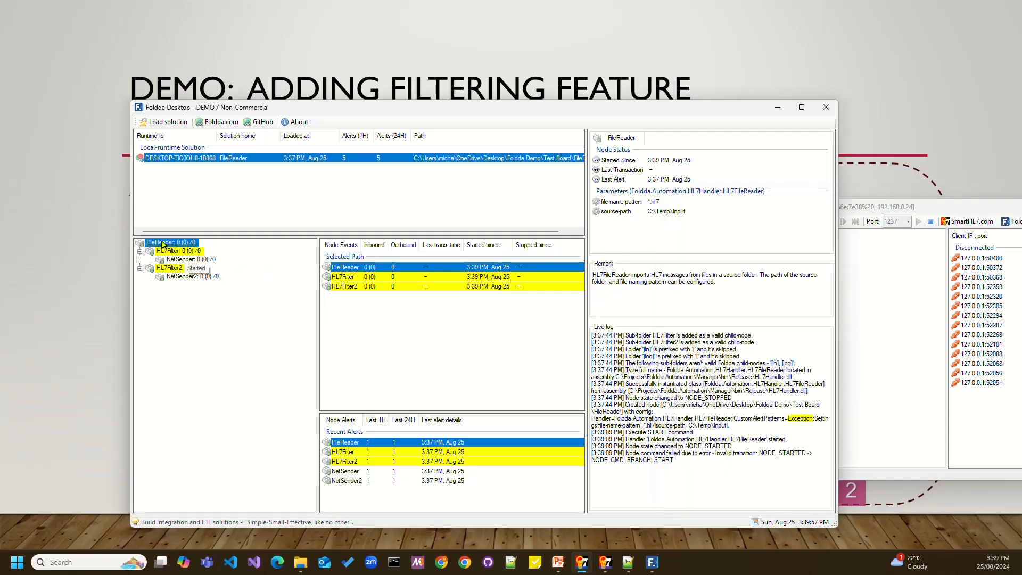
{"action": "right_click", "coordinate": [163, 244]}
{"action": "left_click", "coordinate": [180, 249]}
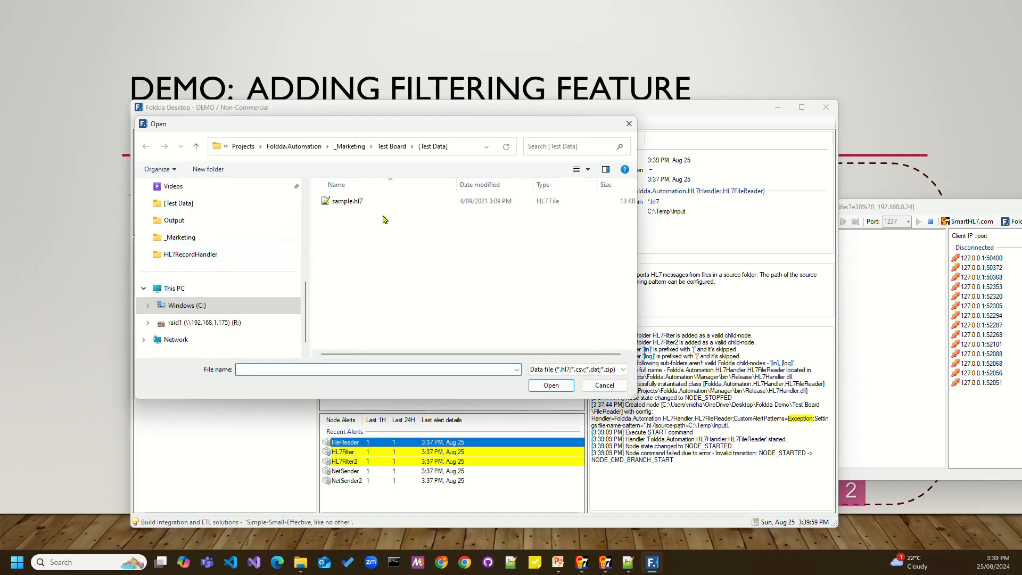
{"action": "left_click", "coordinate": [365, 201]}
{"action": "left_click", "coordinate": [548, 386]}
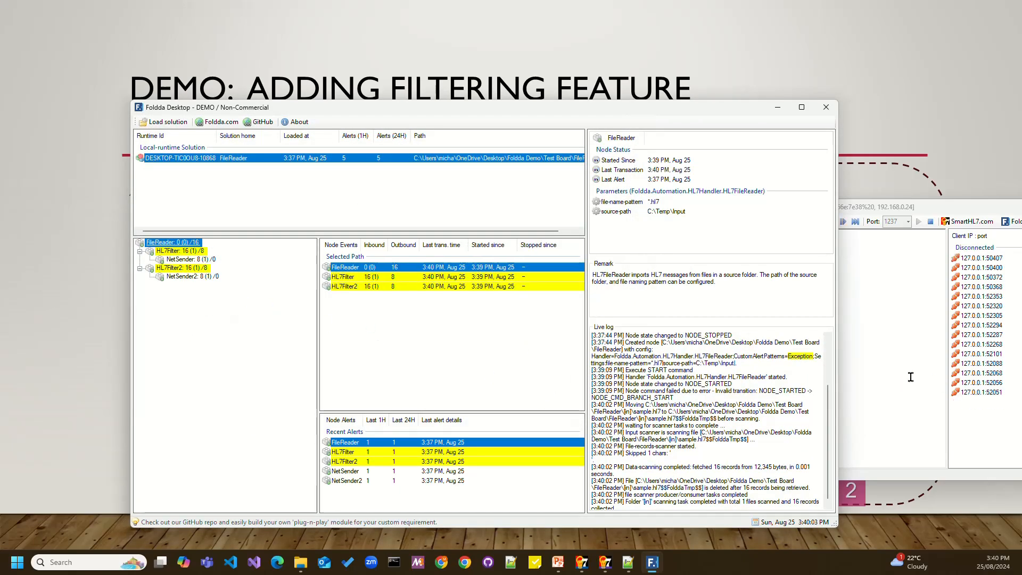
Step: Switch to the SmartHL7 Message Receiver and display the first received message
{"action": "left_click", "coordinate": [879, 373]}
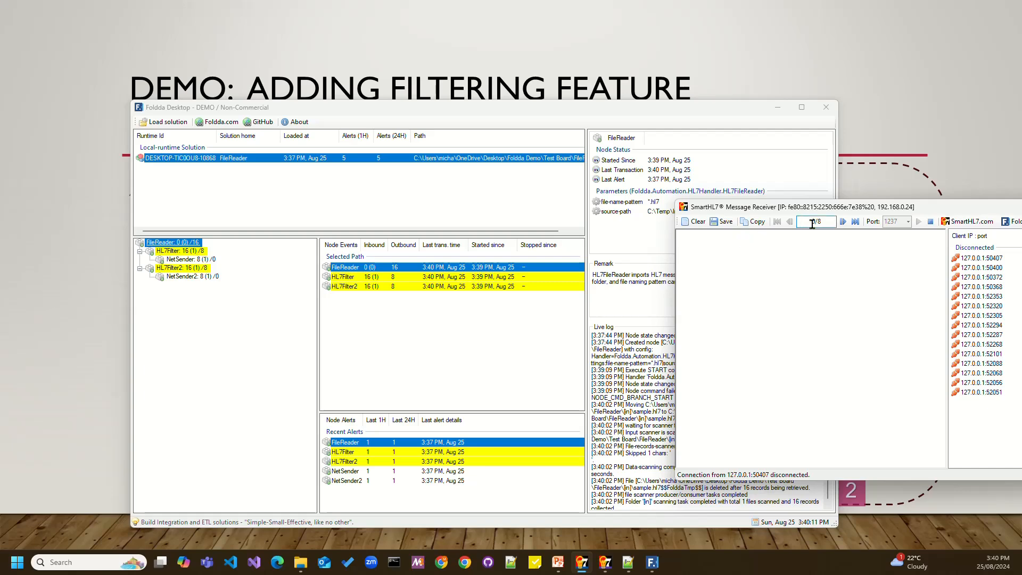
{"action": "left_click", "coordinate": [842, 222]}
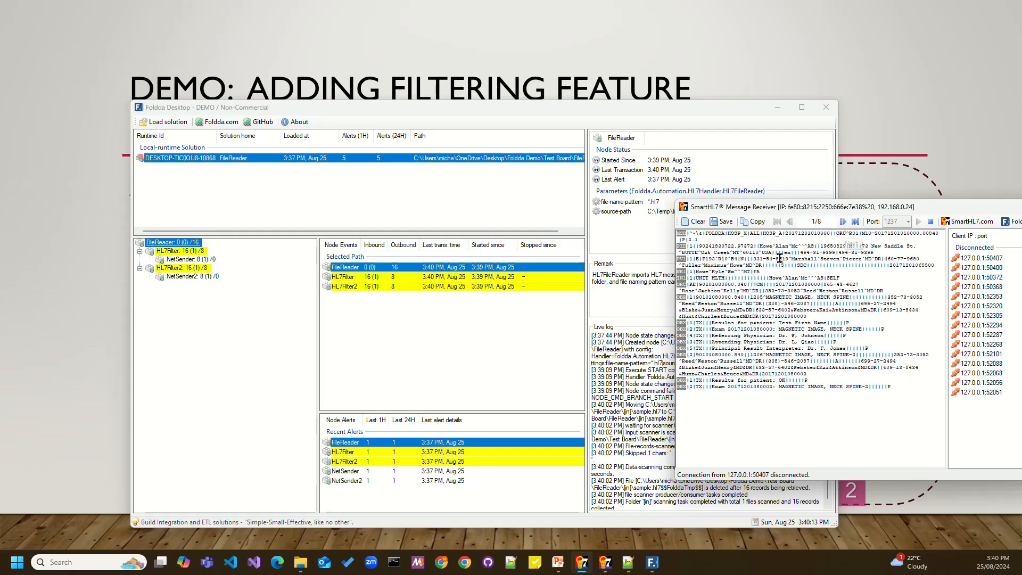
Step: Page through the received messages up to the sixth, and inspect the NetSender2 and NetSender nodes in Foldda Desktop
{"action": "left_click", "coordinate": [843, 222]}
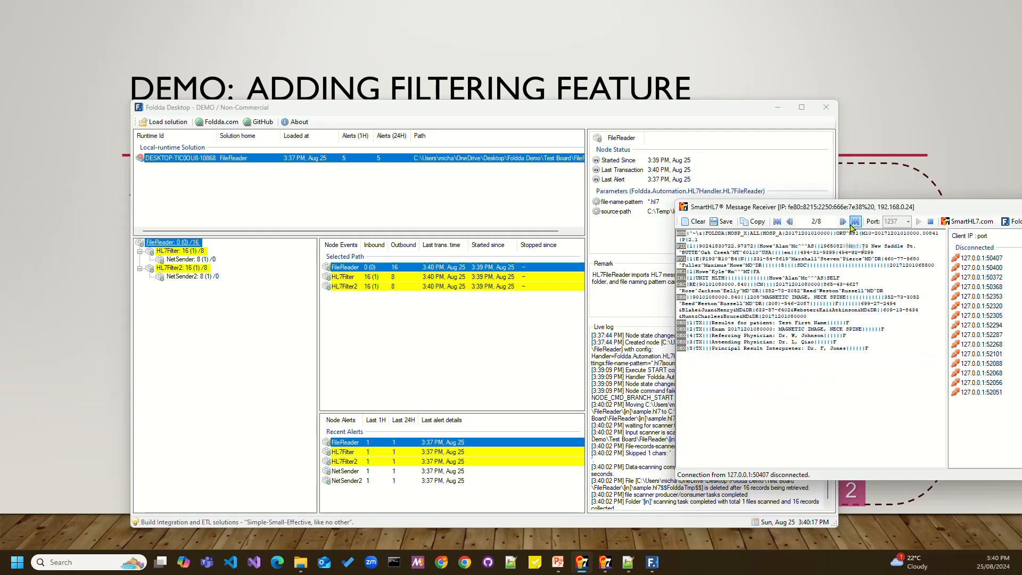
{"action": "left_click", "coordinate": [844, 223]}
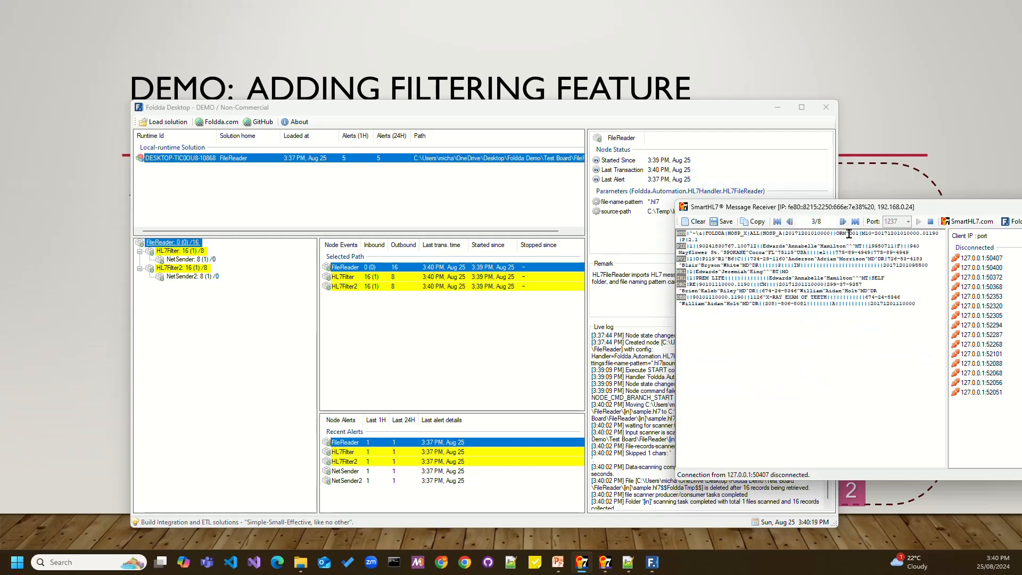
{"action": "left_click", "coordinate": [844, 224]}
{"action": "left_click", "coordinate": [844, 223]}
{"action": "left_click", "coordinate": [844, 224]}
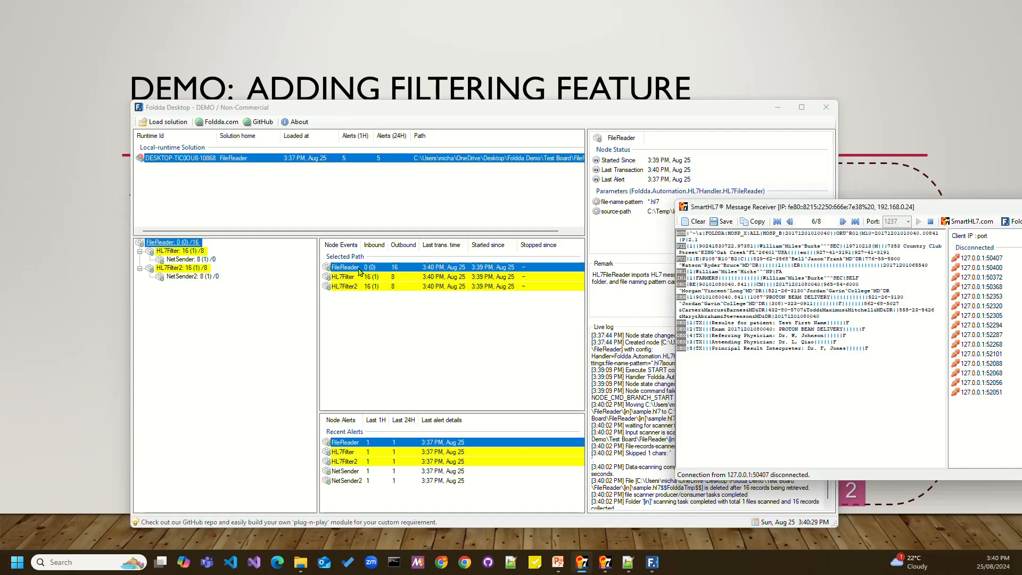
{"action": "left_click", "coordinate": [188, 277]}
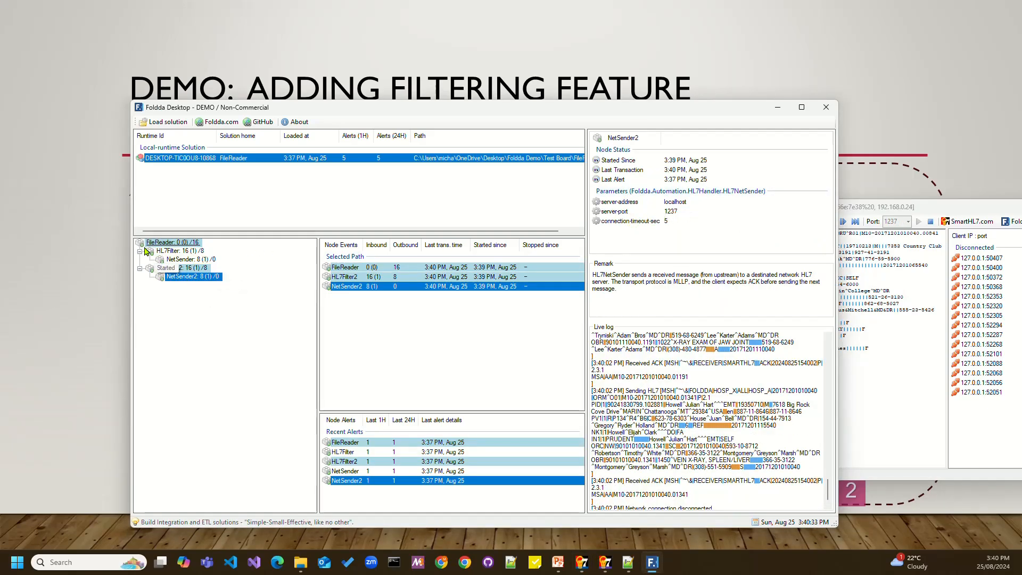
{"action": "left_click", "coordinate": [186, 260]}
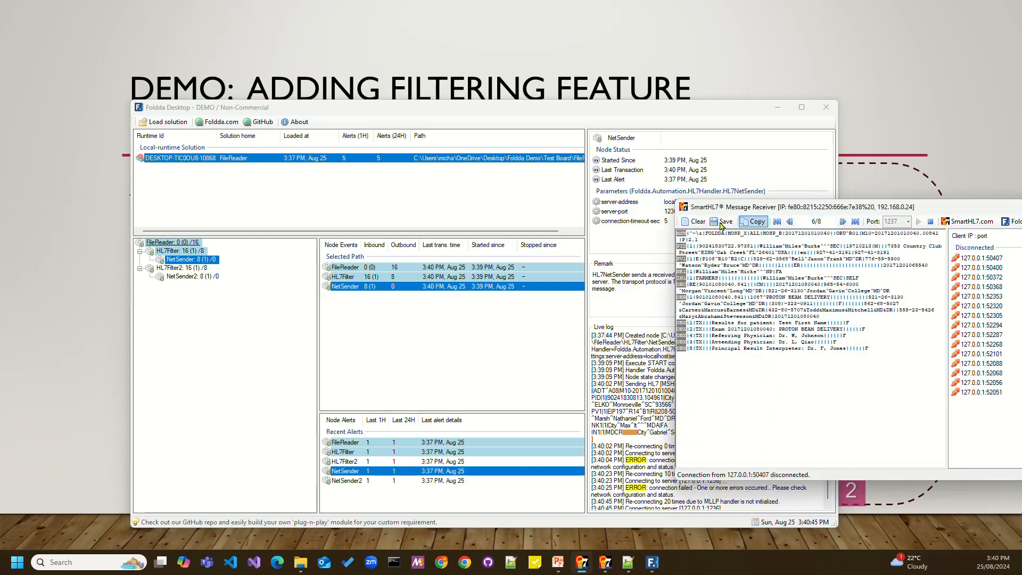
Step: Clear the received messages in the SmartHL7 Message Receiver and restart listening on port 1236
{"action": "left_click", "coordinate": [694, 223]}
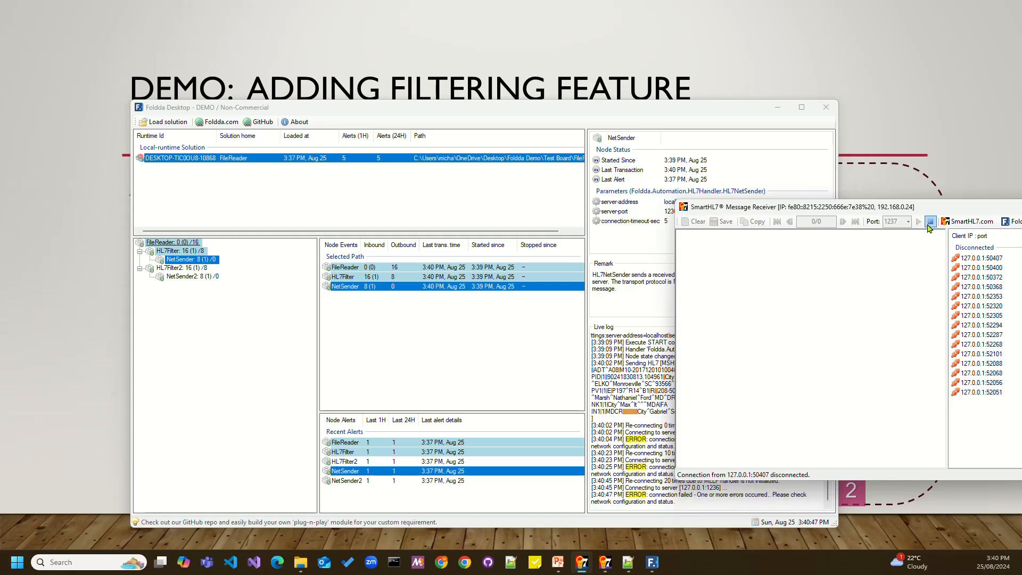
{"action": "left_click", "coordinate": [925, 222]}
{"action": "left_click", "coordinate": [908, 221]}
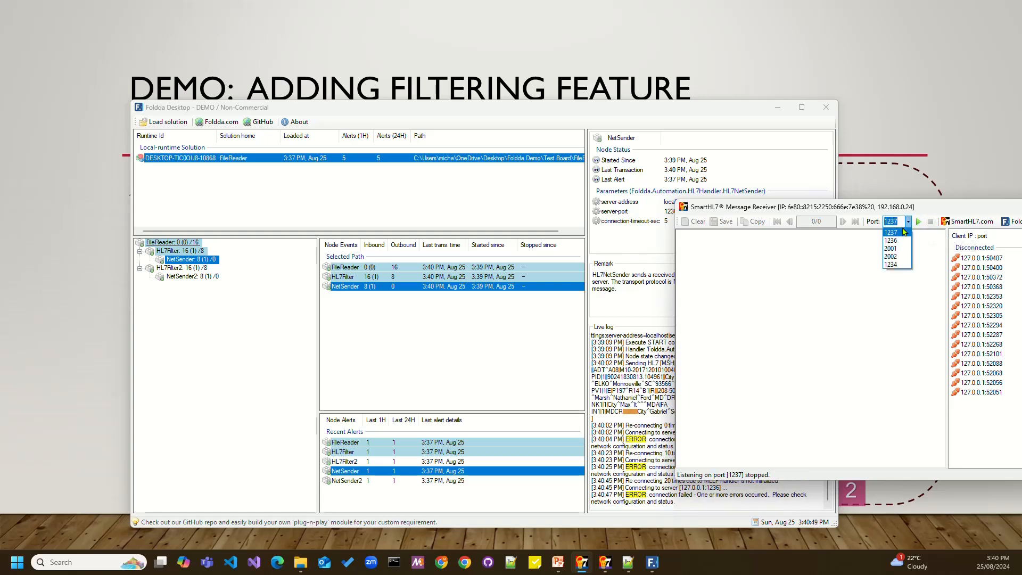
{"action": "left_click", "coordinate": [897, 241]}
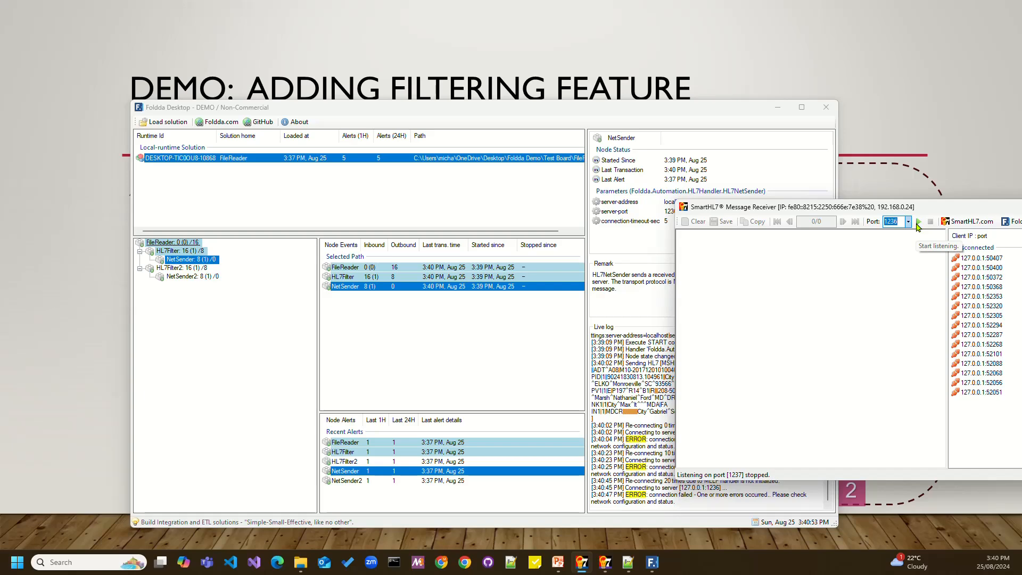
{"action": "left_click", "coordinate": [918, 223]}
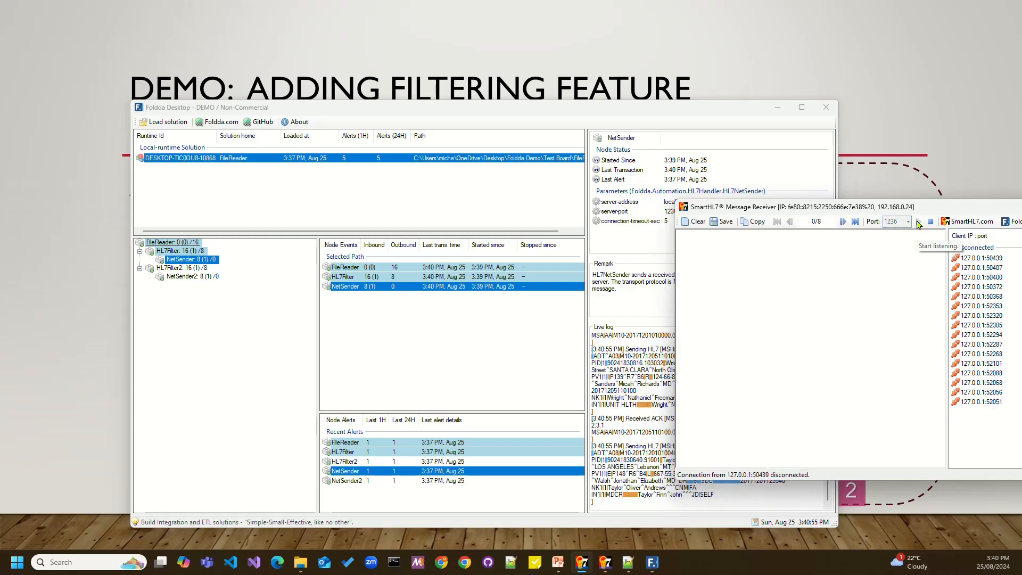
Step: View the first four messages received on port 1236 and return to the filtering demo slide
{"action": "left_click", "coordinate": [843, 223]}
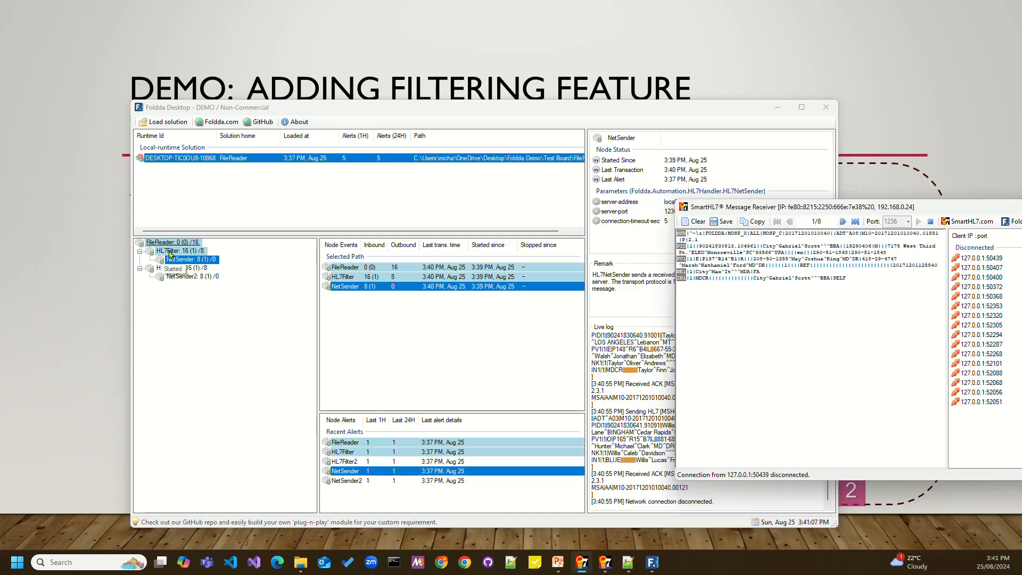
{"action": "left_click", "coordinate": [842, 222]}
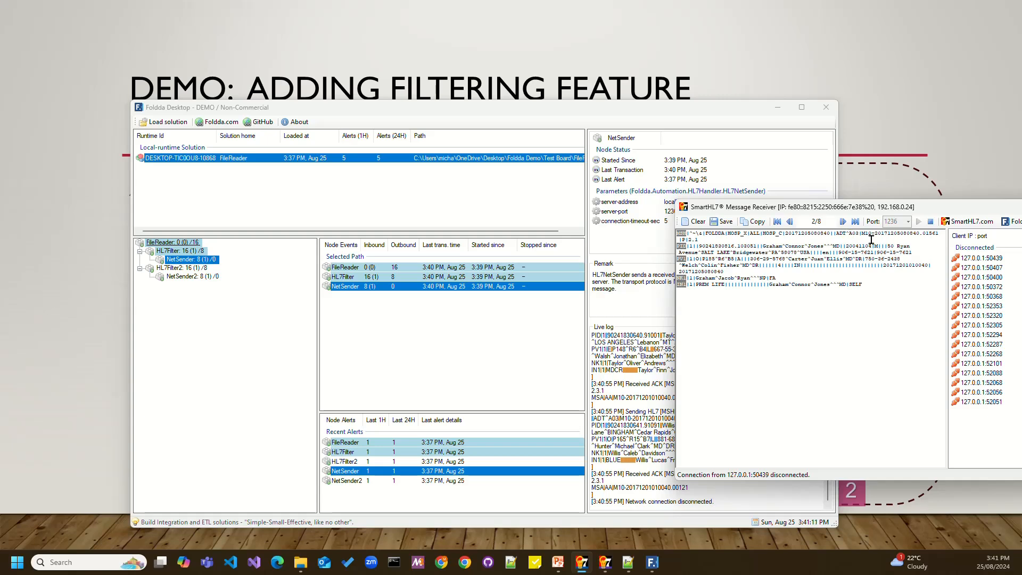
{"action": "left_click", "coordinate": [844, 223]}
{"action": "left_click", "coordinate": [844, 223]}
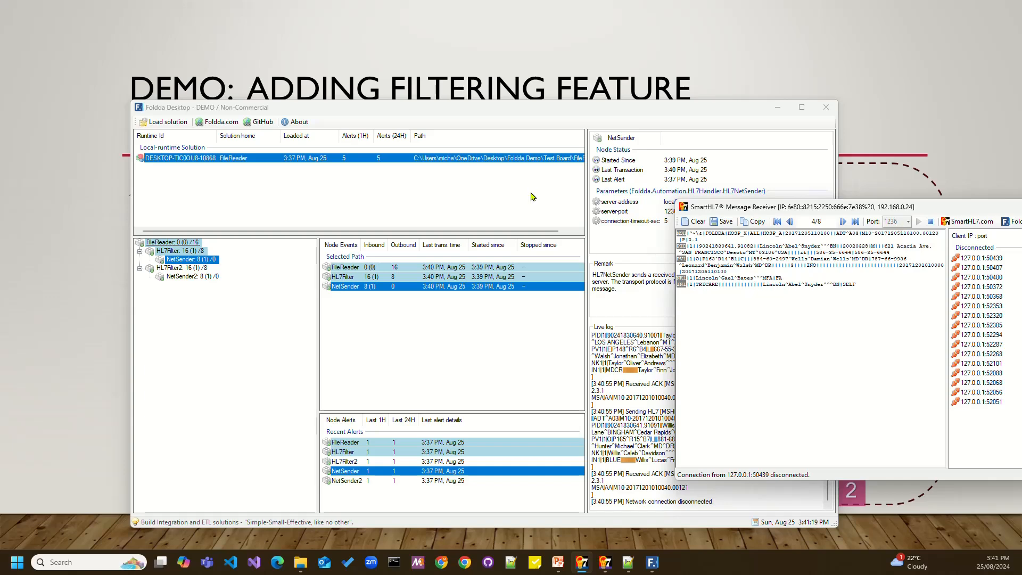
{"action": "left_click", "coordinate": [478, 80]}
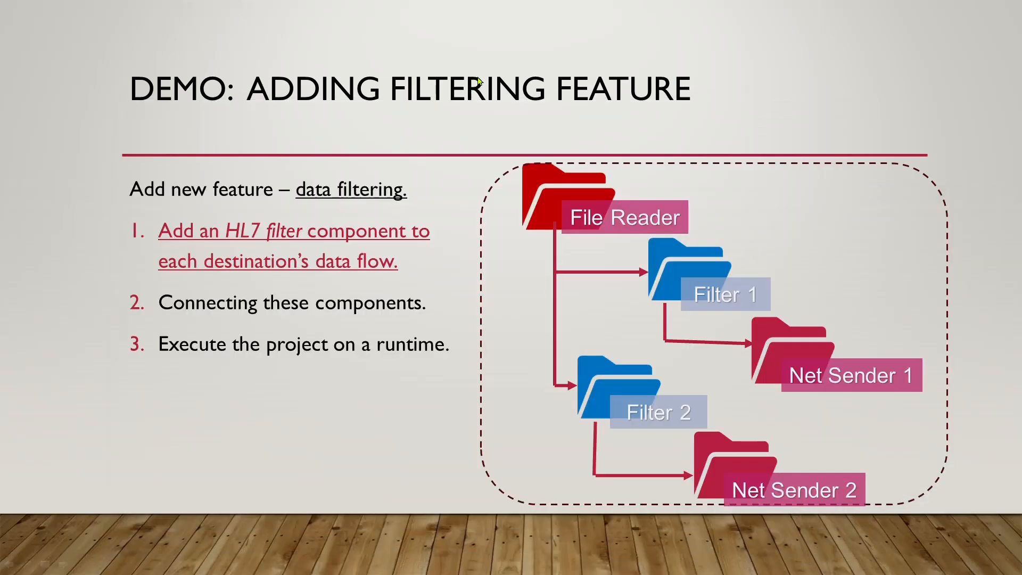
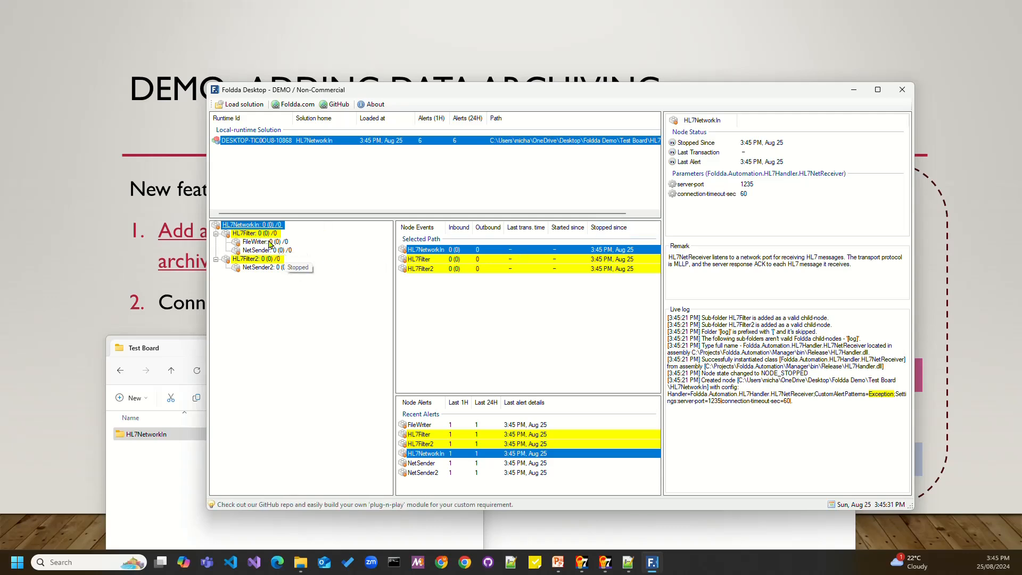
Step: Review the parameters of HL7Filter, NetSender, NetSender2 and FileWriter, and bring the Temp\Output folder window fully into view
{"action": "left_click", "coordinate": [257, 234]}
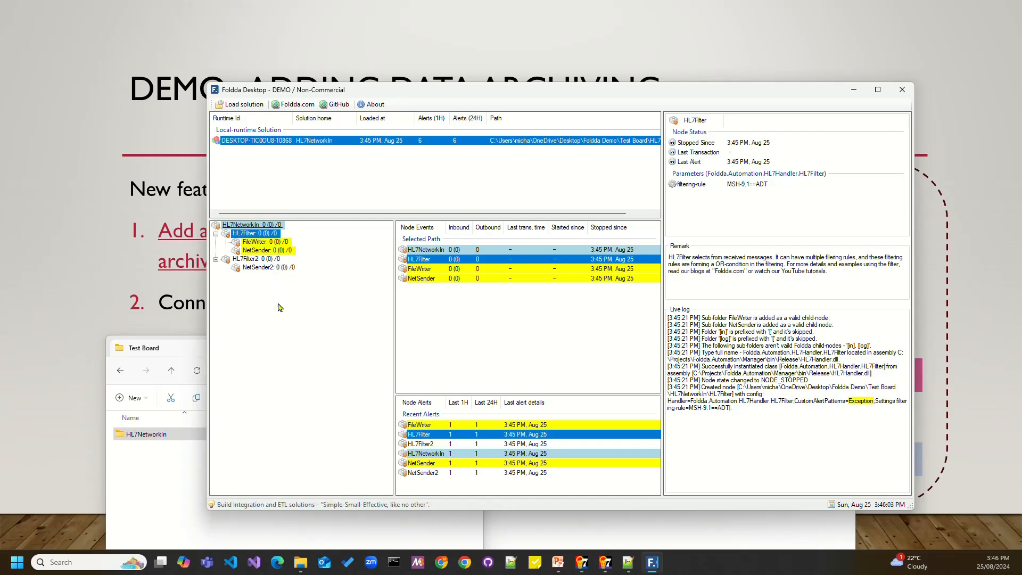
{"action": "left_click", "coordinate": [254, 250]}
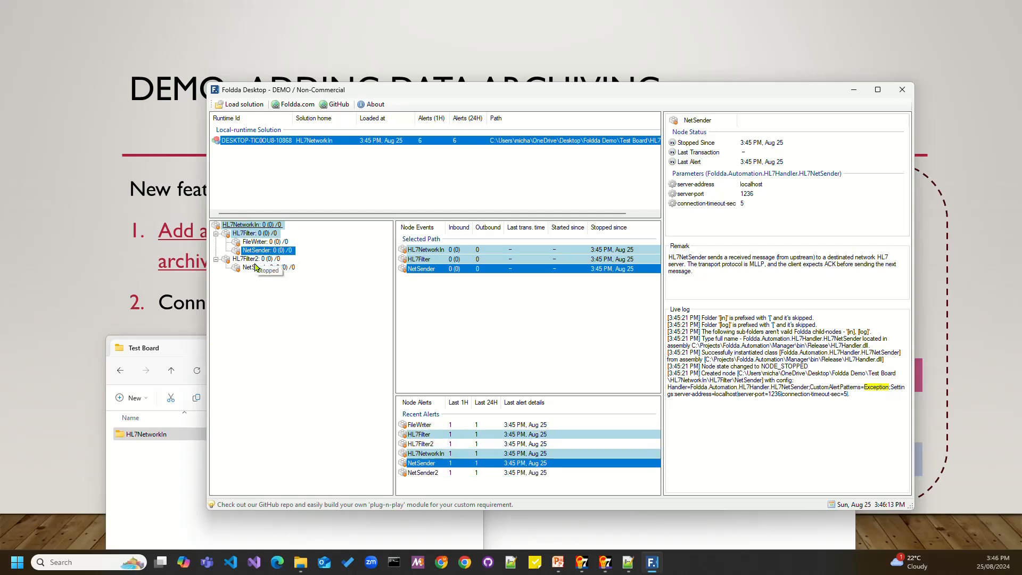
{"action": "left_click", "coordinate": [256, 270]}
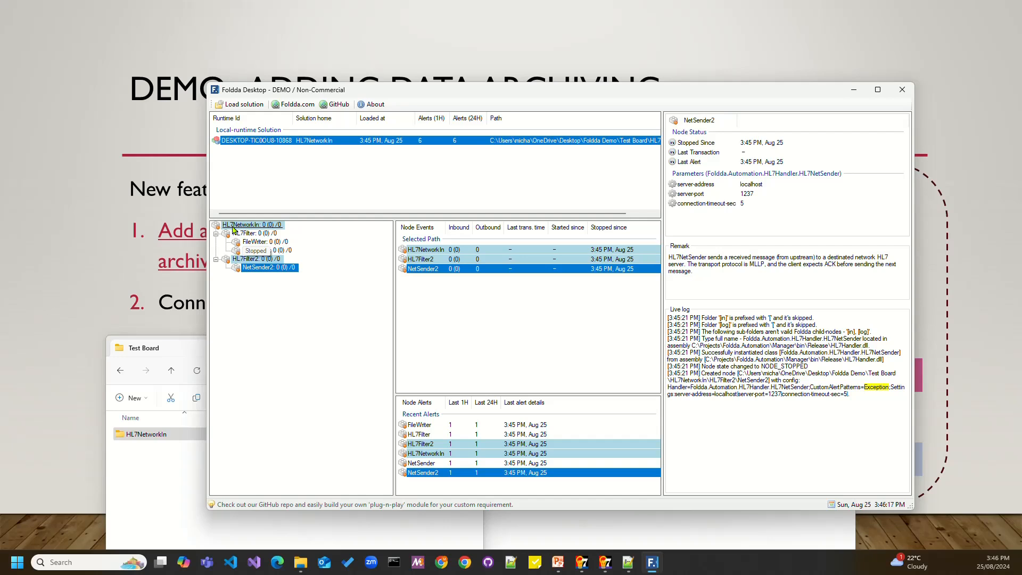
{"action": "left_click", "coordinate": [257, 244]}
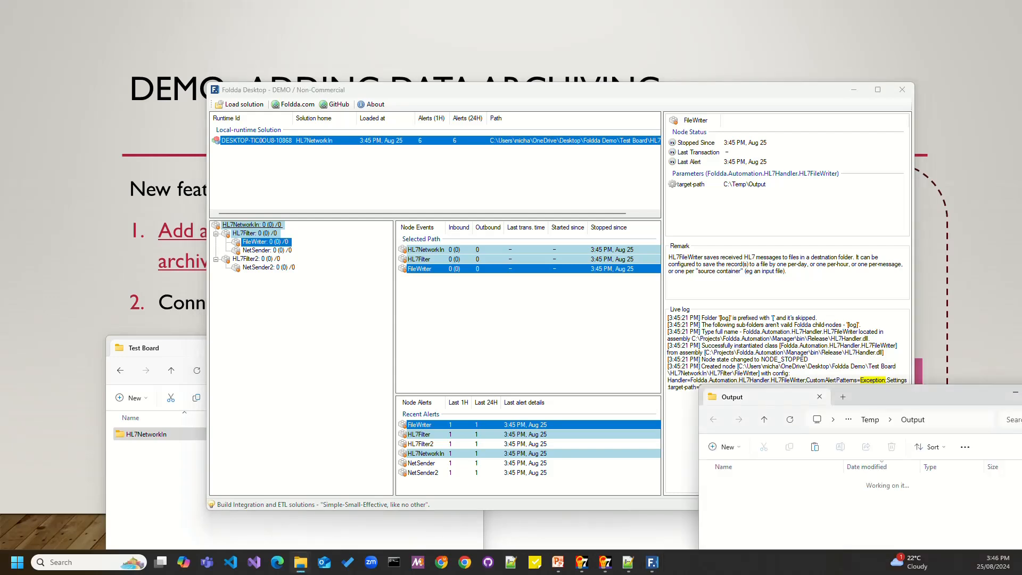
{"action": "left_click_drag", "start_coordinate": [937, 398], "coordinate": [689, 353]}
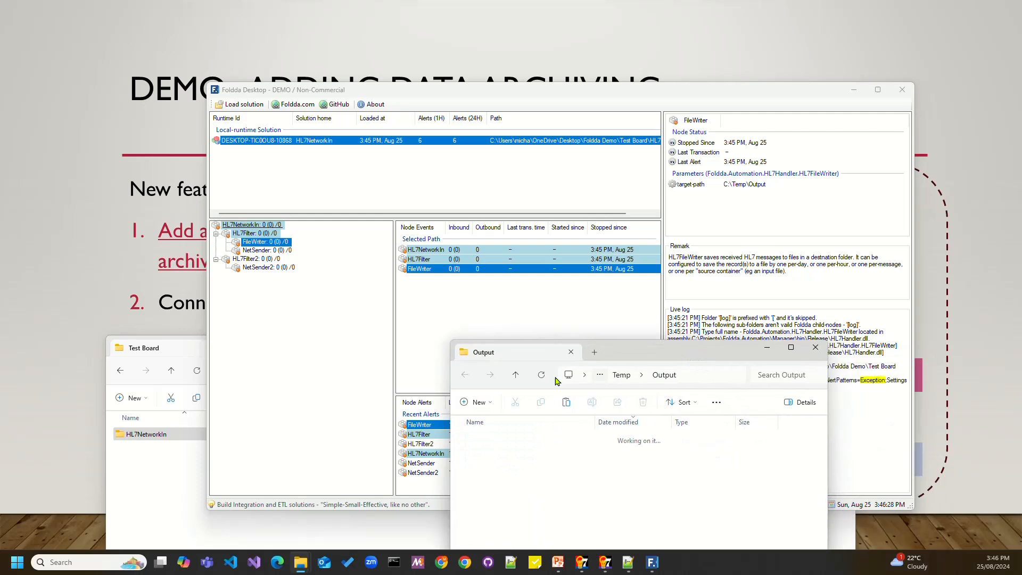
{"action": "left_click", "coordinate": [242, 227]}
{"action": "right_click", "coordinate": [242, 228]}
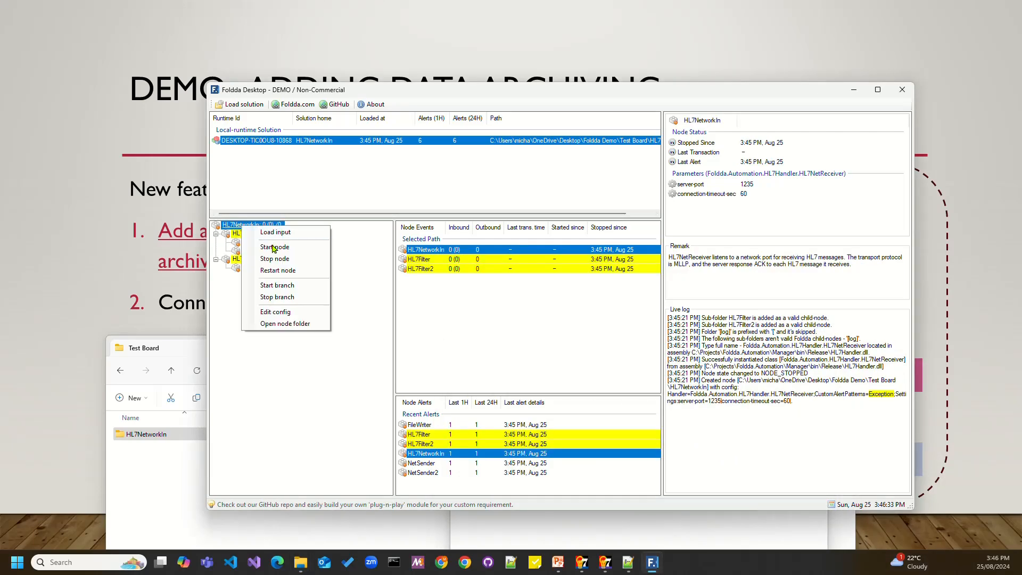
{"action": "left_click", "coordinate": [286, 232]}
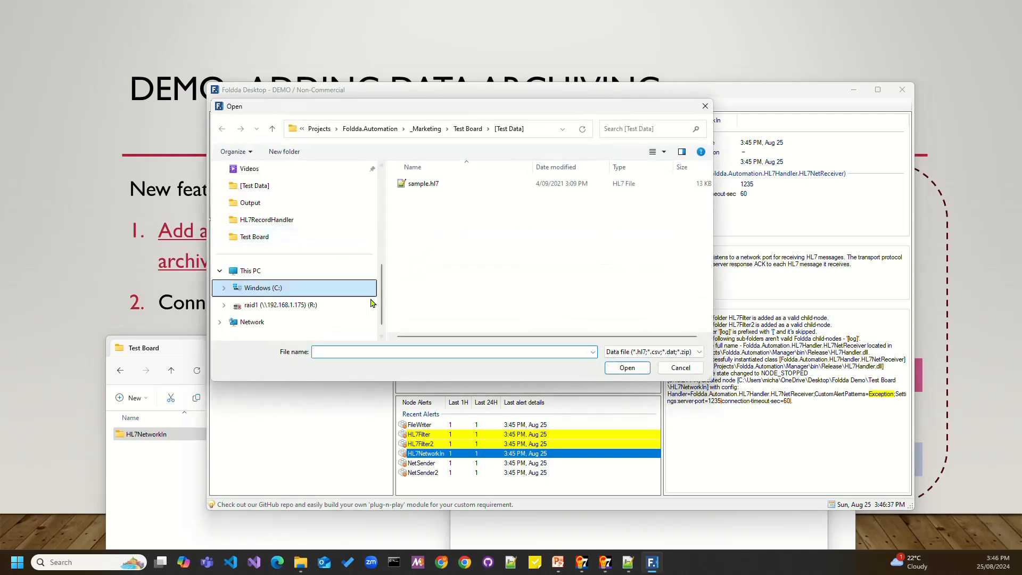
{"action": "left_click", "coordinate": [680, 367]}
Step: Start the whole branch from the HL7NetworkIn node
{"action": "right_click", "coordinate": [244, 226]}
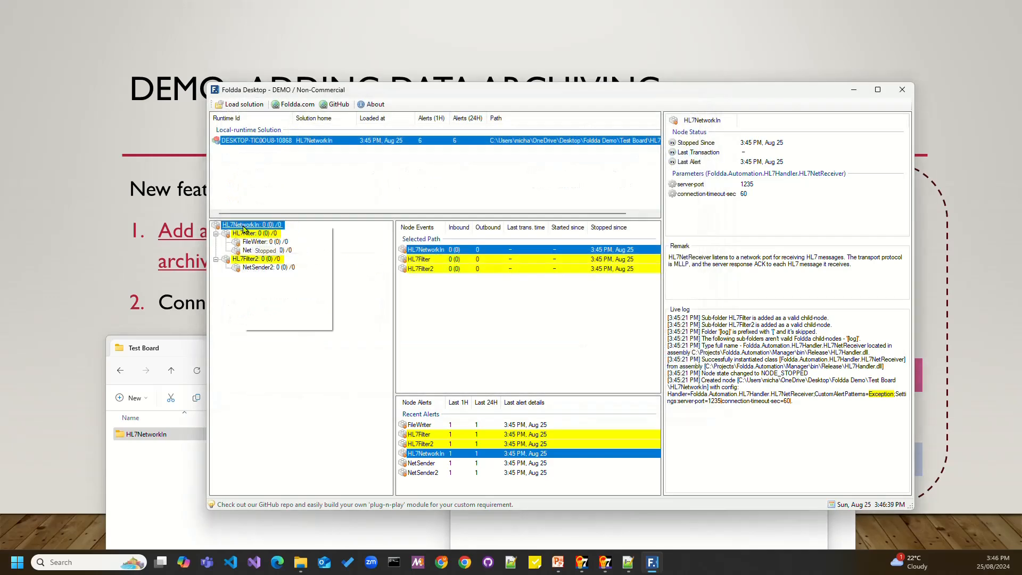
{"action": "left_click", "coordinate": [288, 287]}
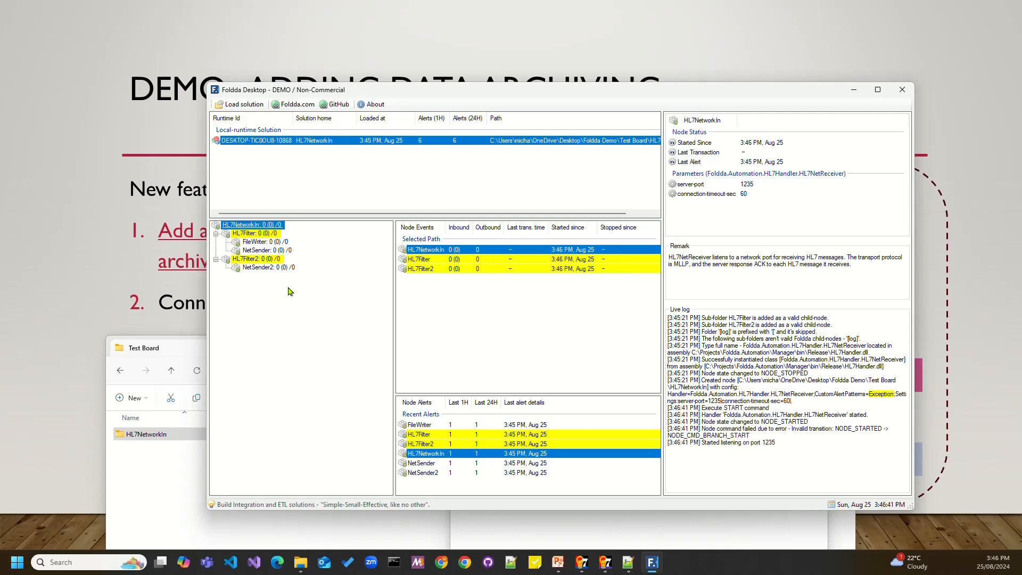
{"action": "right_click", "coordinate": [234, 225]}
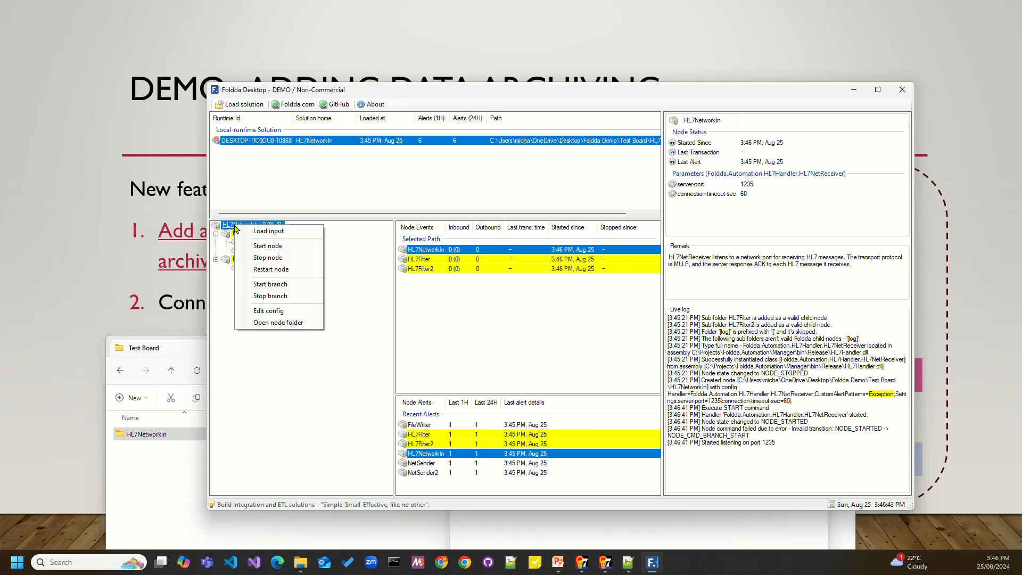
{"action": "left_click", "coordinate": [228, 304]}
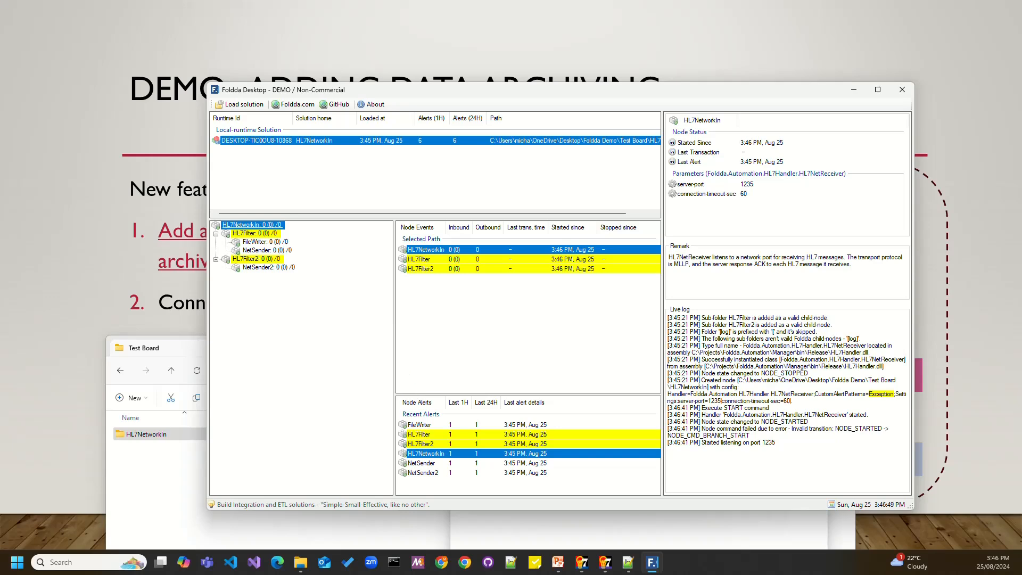
Step: With the SmartHL7 Message Sender beside Foldda Desktop, send all sample.hl7 messages to localhost port 1235 and inspect the NetSender node
{"action": "left_click", "coordinate": [605, 563]}
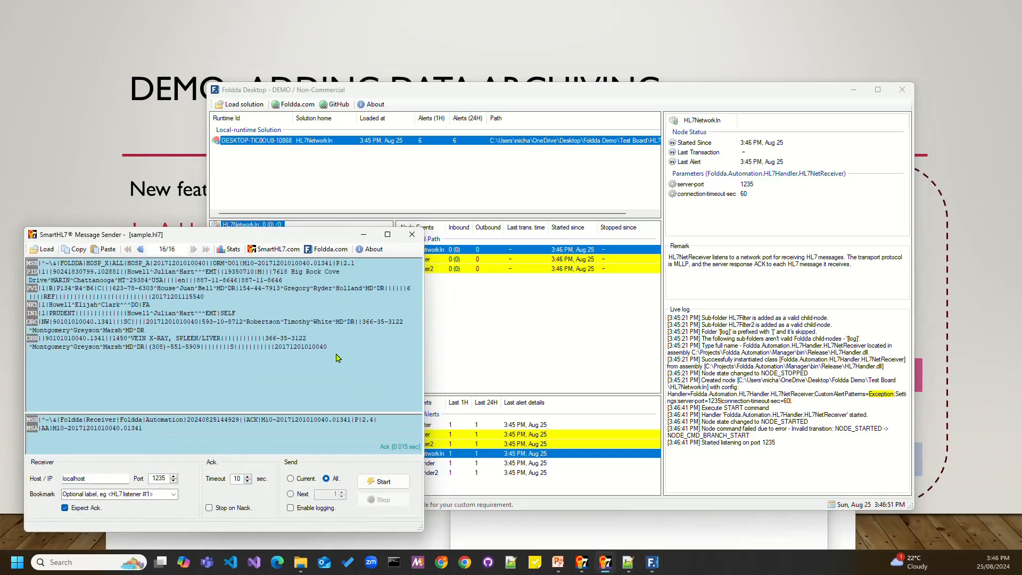
{"action": "left_click_drag", "start_coordinate": [192, 239], "coordinate": [192, 193]}
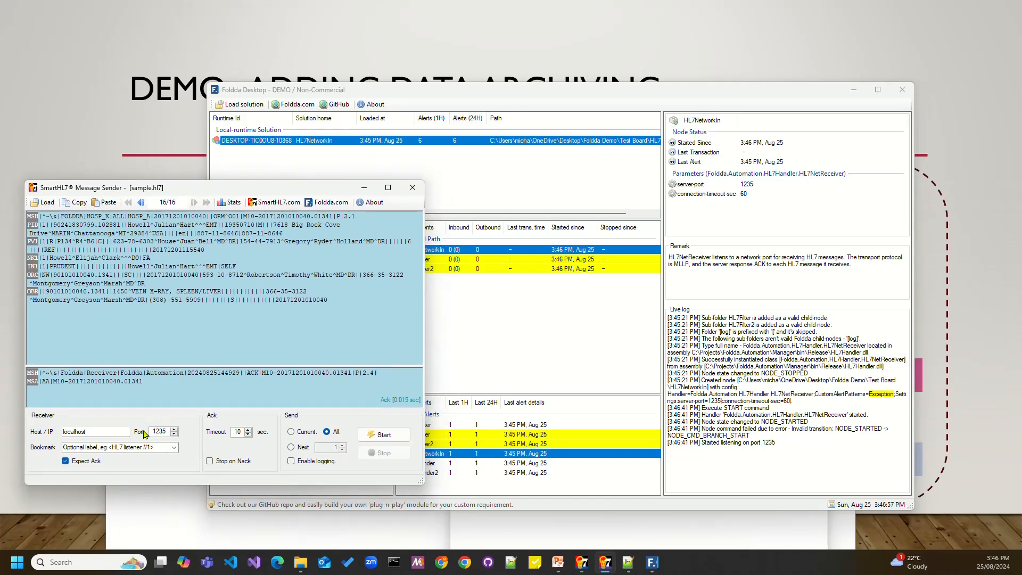
{"action": "left_click_drag", "start_coordinate": [352, 94], "coordinate": [531, 92]}
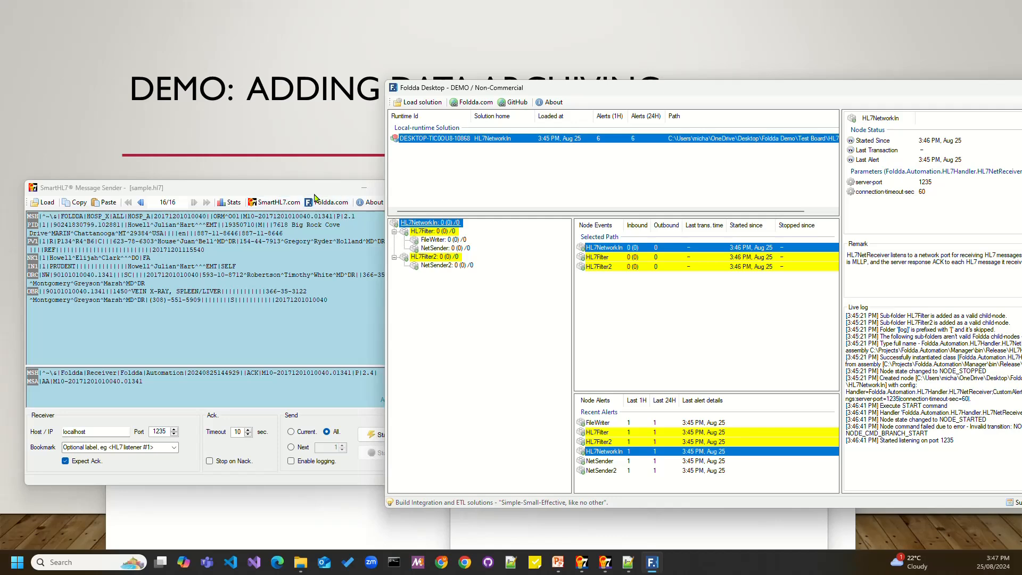
{"action": "left_click_drag", "start_coordinate": [314, 194], "coordinate": [284, 184]}
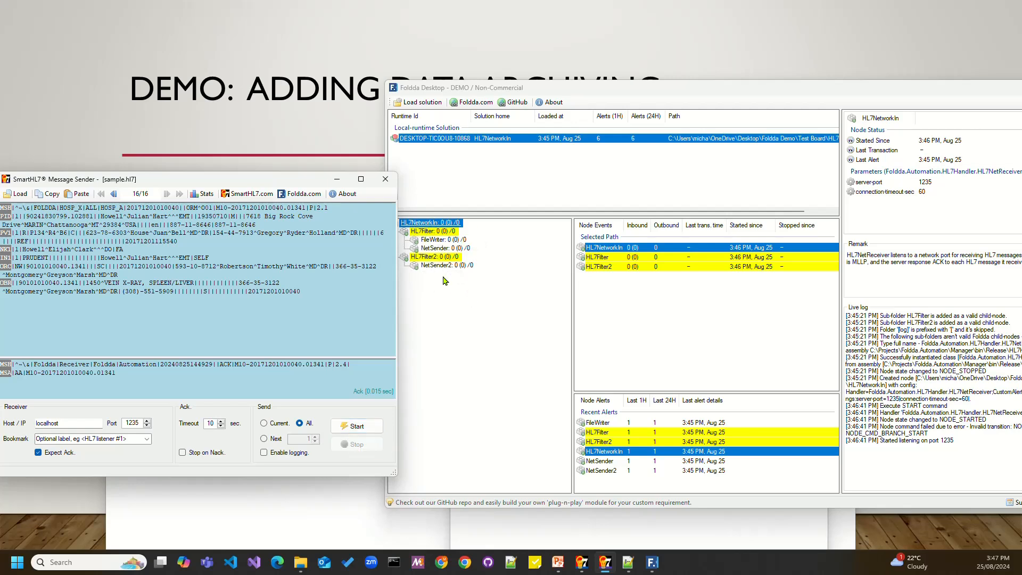
{"action": "left_click", "coordinate": [353, 426]}
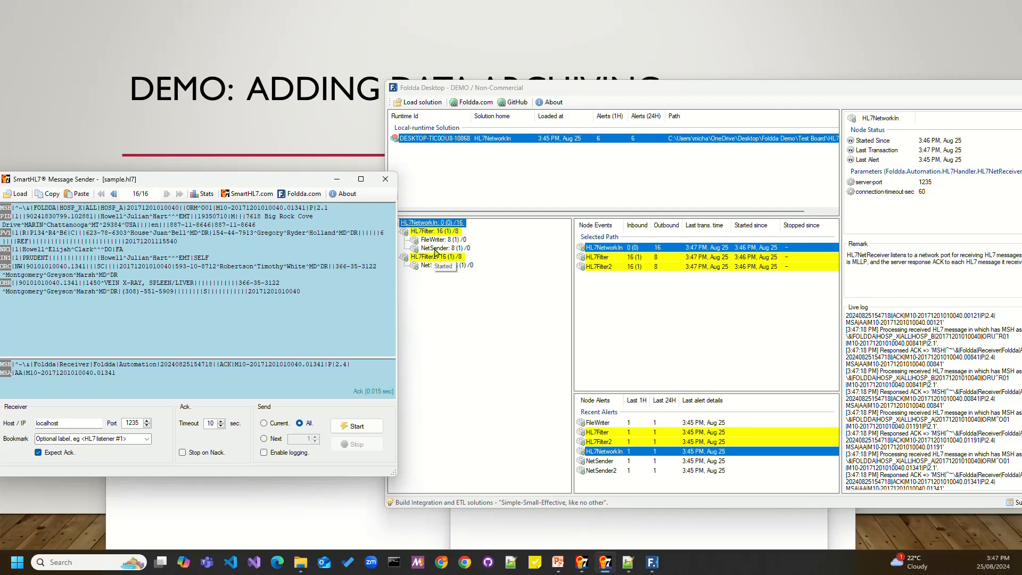
{"action": "left_click", "coordinate": [436, 250]}
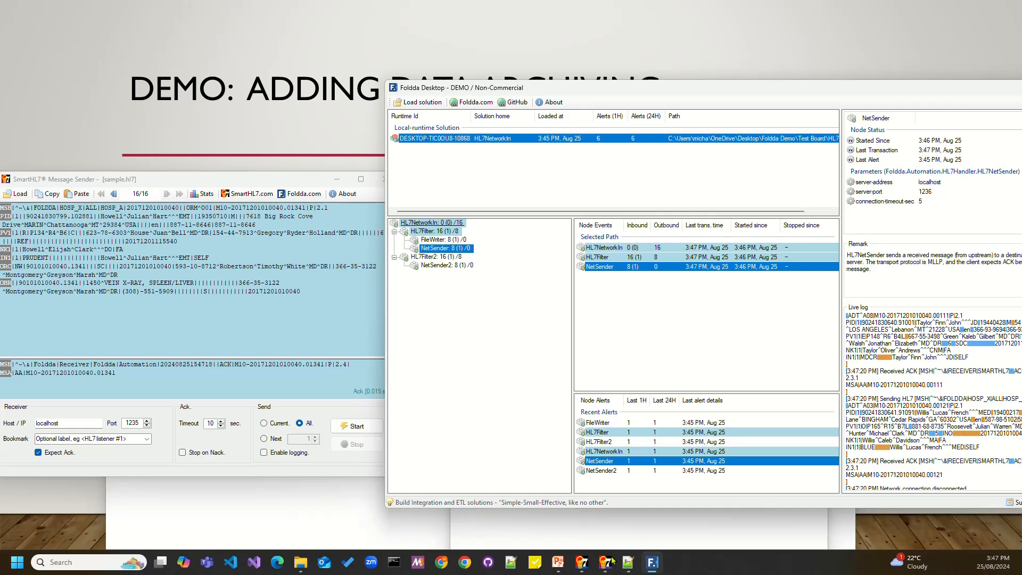
Step: Switch to the SmartHL7 Message Receiver, review received messages five to eight, and clear all received messages
{"action": "left_click", "coordinate": [581, 564]}
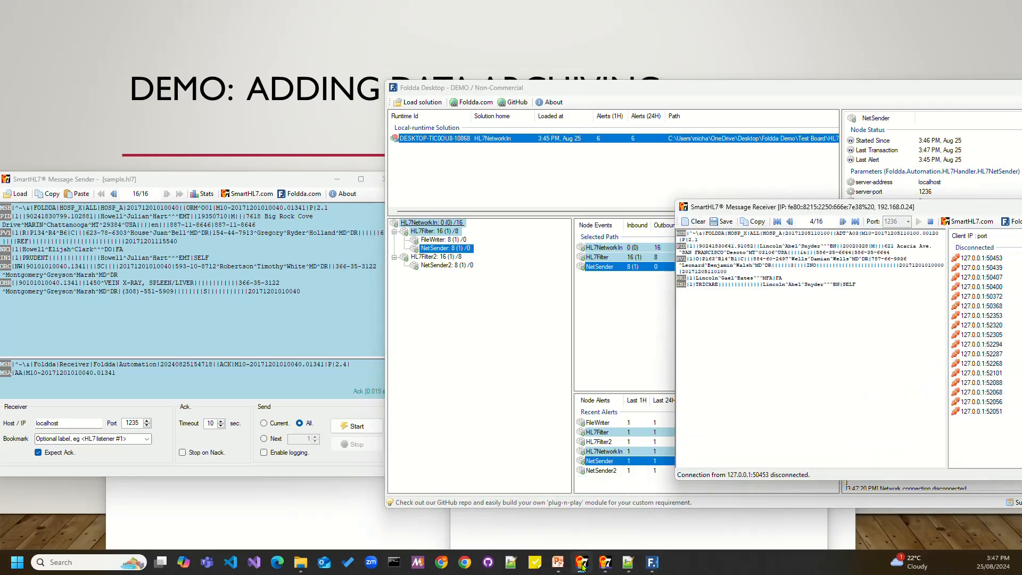
{"action": "left_click", "coordinate": [842, 222]}
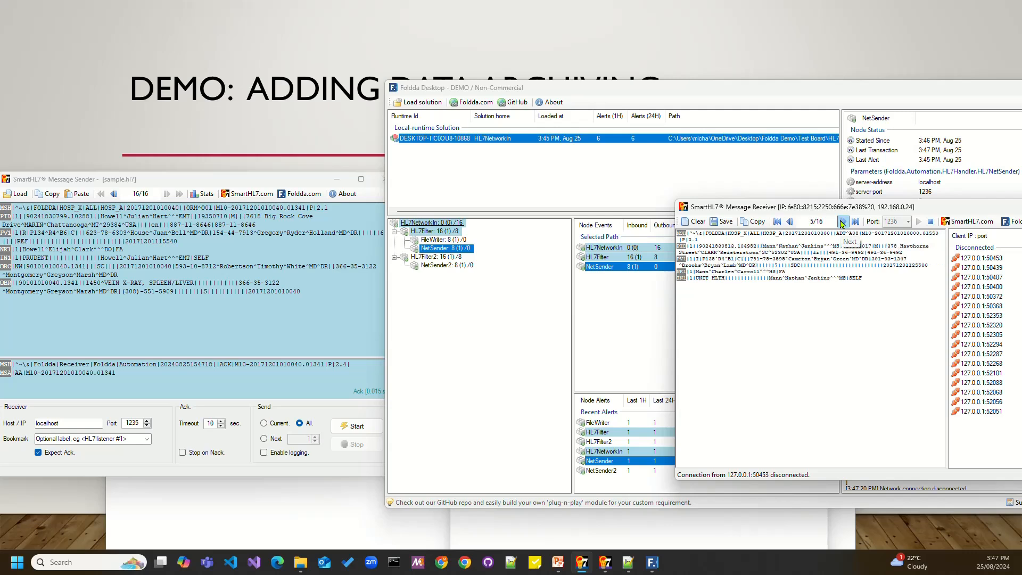
{"action": "left_click", "coordinate": [842, 222]}
{"action": "left_click", "coordinate": [842, 221]}
{"action": "left_click", "coordinate": [842, 222]}
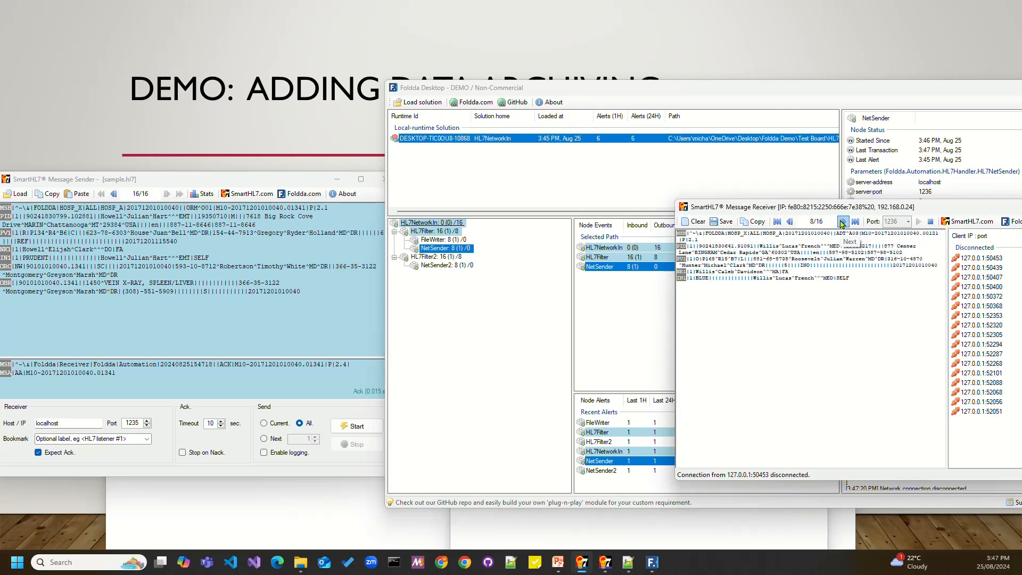
{"action": "left_click", "coordinate": [695, 222]}
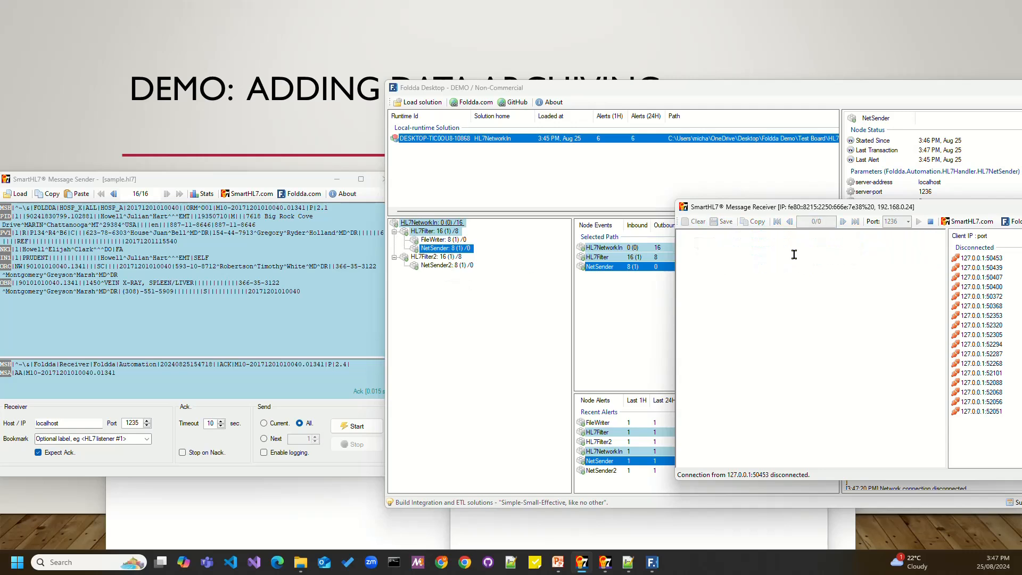
Step: Stop the message receiver's listening on port 1236 and start listening on port 1237 instead
{"action": "left_click", "coordinate": [931, 222]}
{"action": "left_click", "coordinate": [907, 221]}
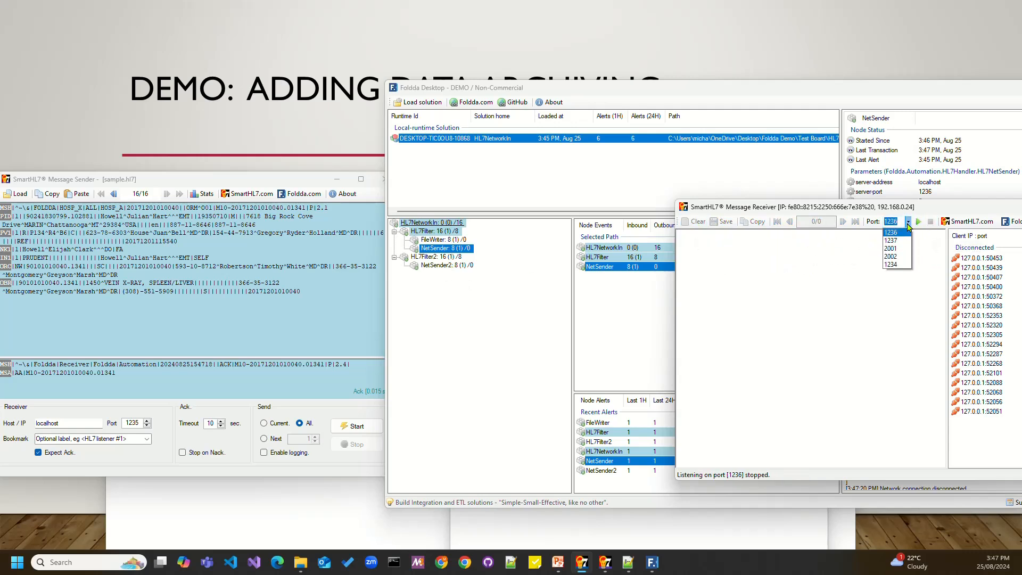
{"action": "left_click", "coordinate": [903, 240]}
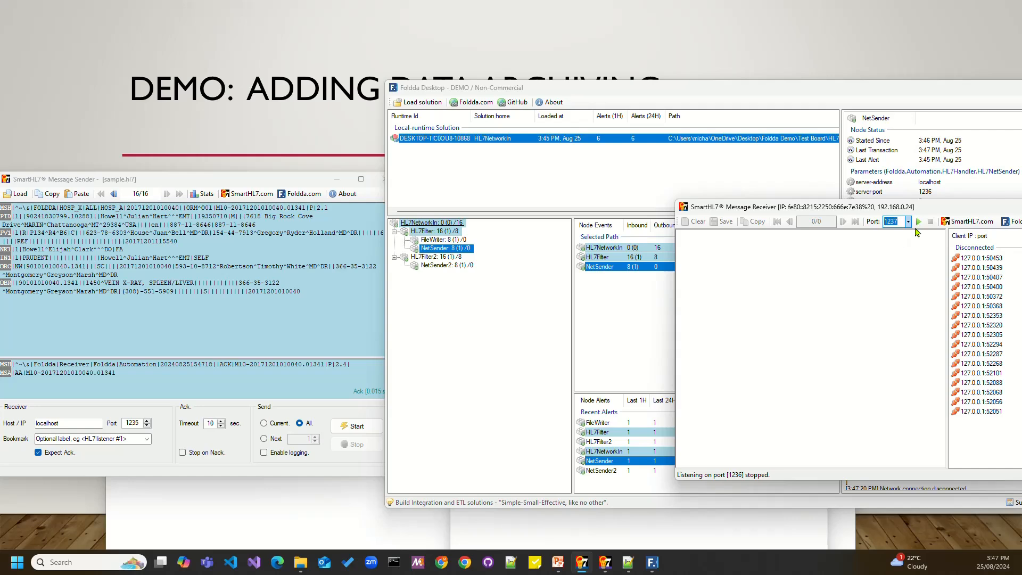
{"action": "left_click", "coordinate": [918, 222]}
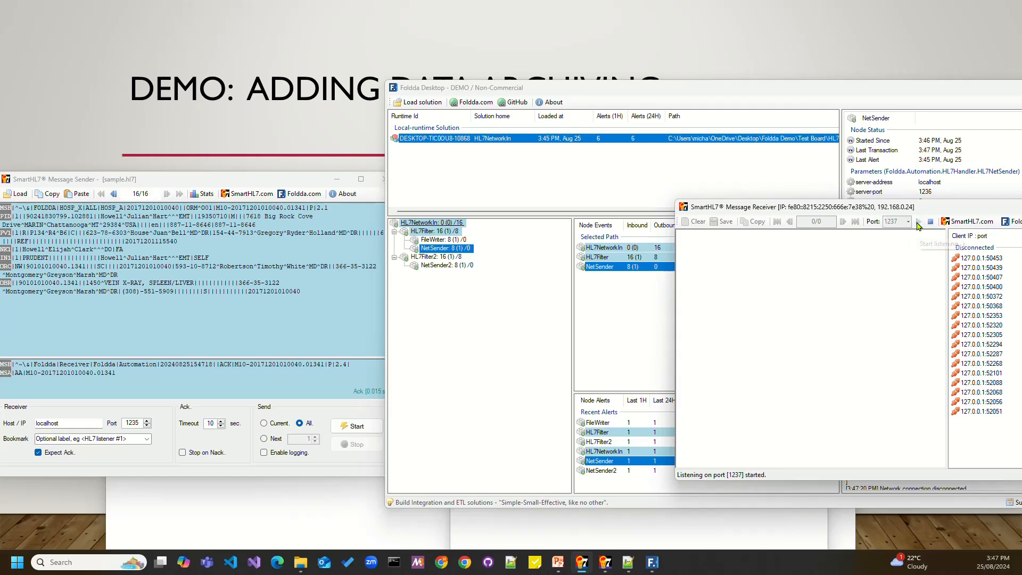
Step: Inspect the NetSender2 node in Foldda Desktop and return to the SmartHL7 Message Receiver to review the first two received messages
{"action": "left_click", "coordinate": [455, 266]}
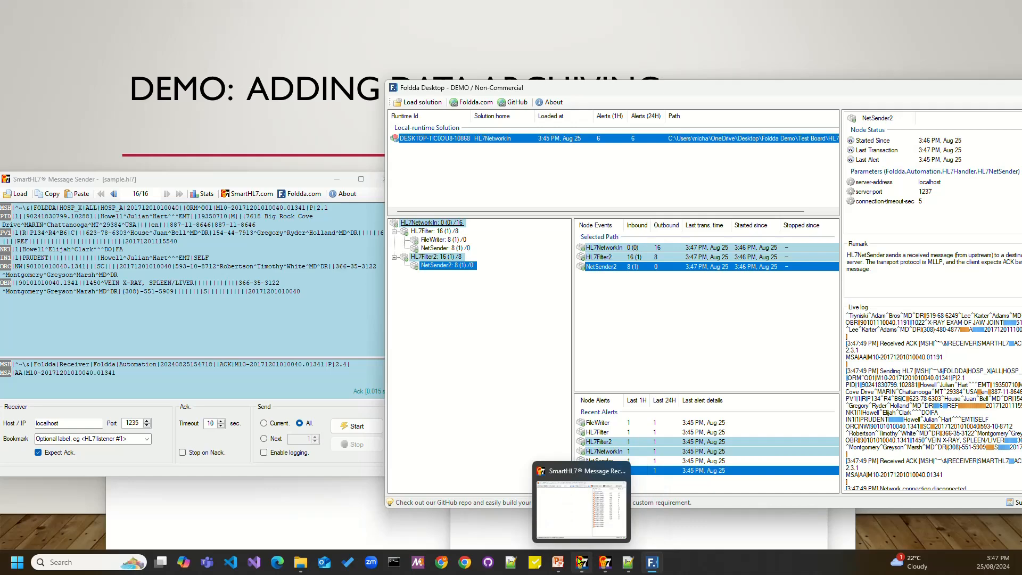
{"action": "left_click", "coordinate": [580, 560]}
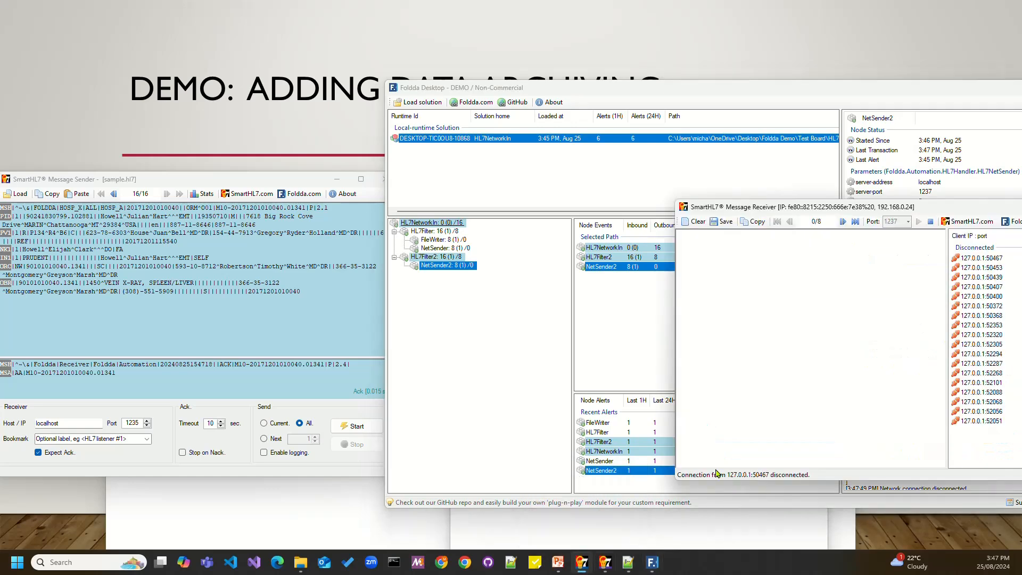
{"action": "left_click", "coordinate": [843, 223]}
{"action": "left_click", "coordinate": [843, 223]}
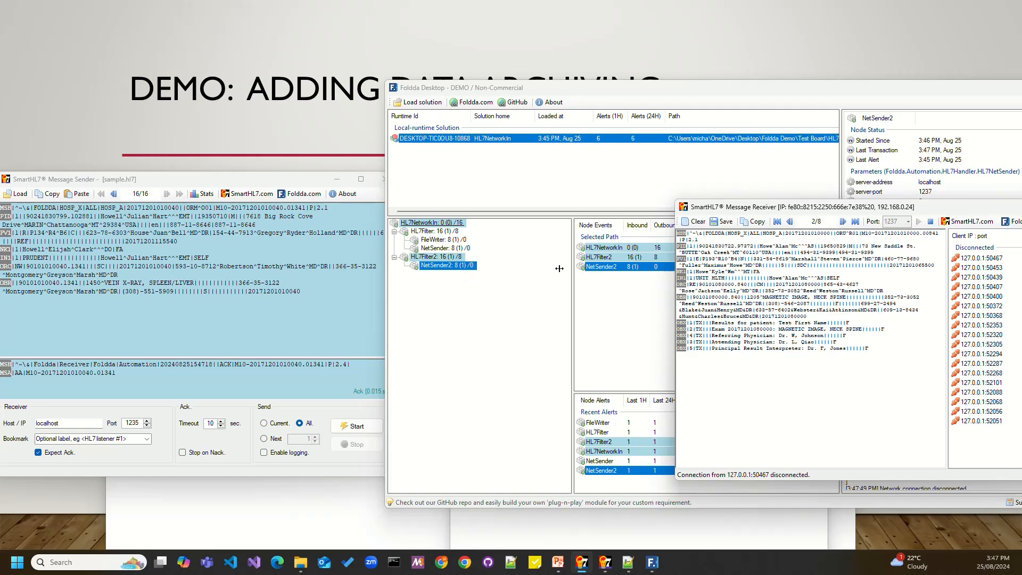
Step: Inspect the FileWriter node in Foldda Desktop, and switch to the Temp\Output folder window, placing it fully in view
{"action": "left_click", "coordinate": [434, 240]}
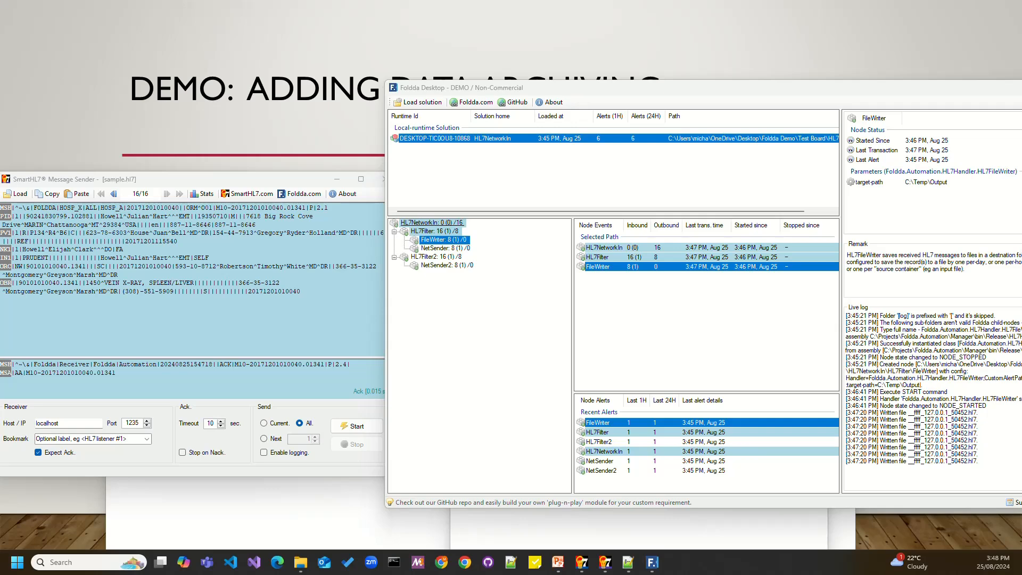
{"action": "left_click", "coordinate": [301, 503]}
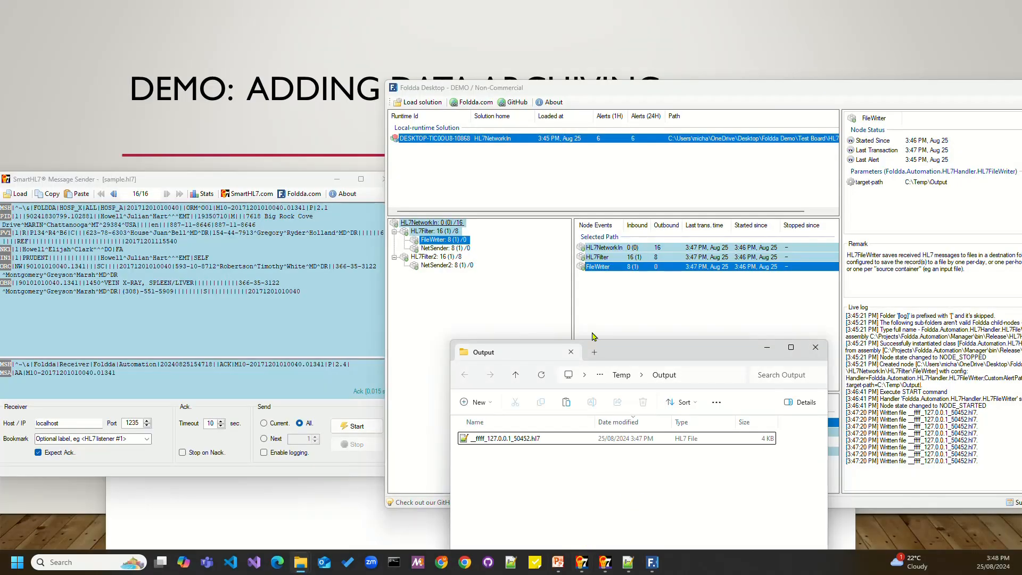
{"action": "left_click_drag", "start_coordinate": [607, 356], "coordinate": [737, 289]}
Step: Open the archived file __ffff_127.0.0.1_50452.hl7 from the Output folder with Notepad++ Portable
{"action": "left_click", "coordinate": [633, 374]}
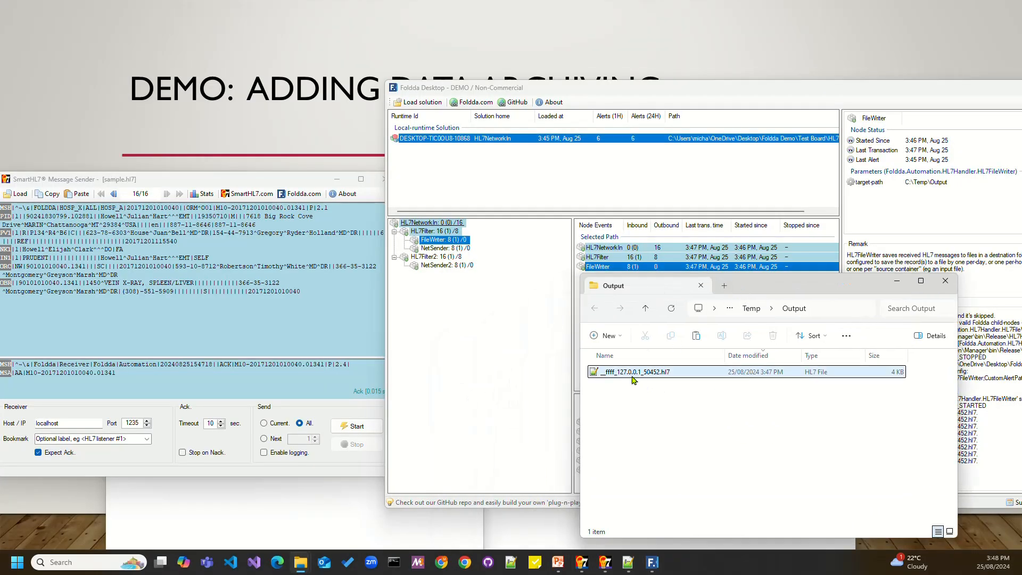
{"action": "right_click", "coordinate": [633, 375]}
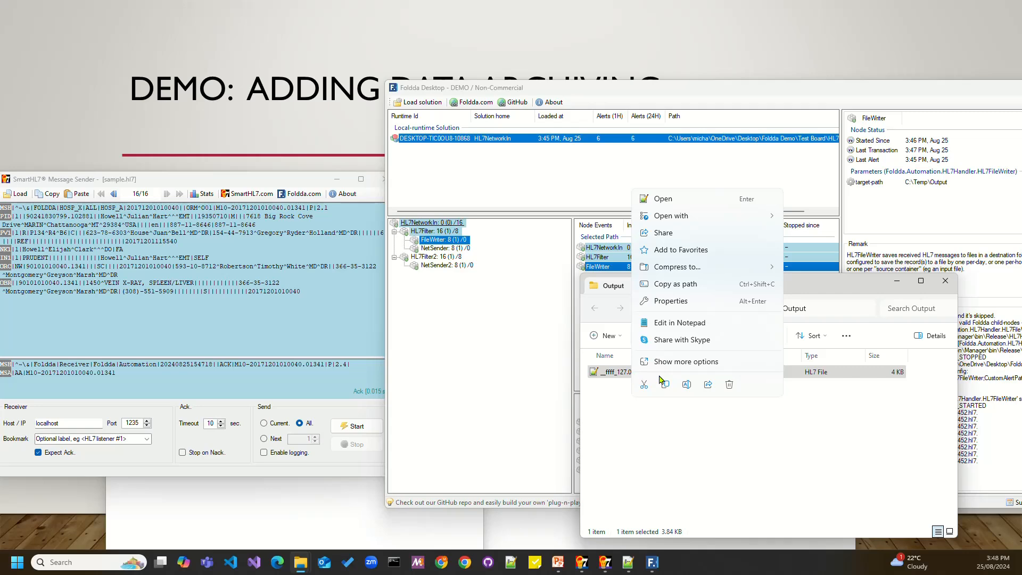
{"action": "mouse_move", "coordinate": [730, 219]}
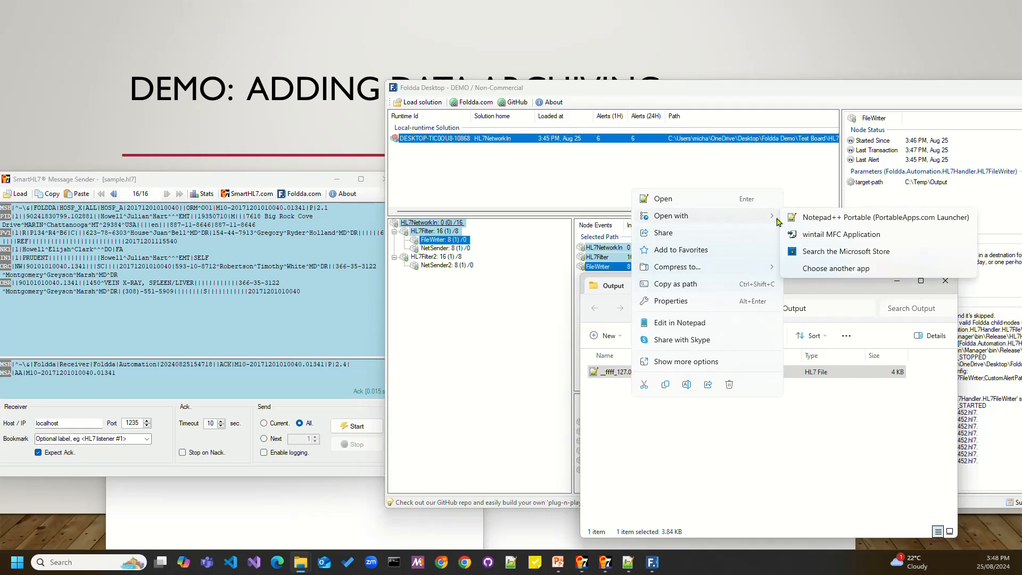
{"action": "left_click", "coordinate": [807, 218]}
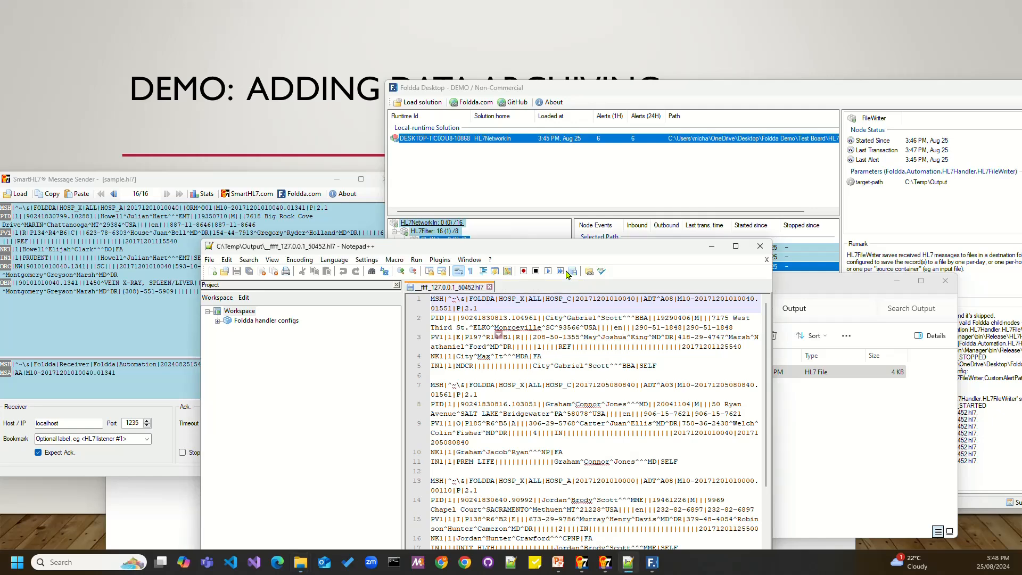
Step: Highlight every ADT message type in the archived file, review its messages to the end, and return to the presentation slide
{"action": "left_click_drag", "start_coordinate": [557, 249], "coordinate": [704, 92]}
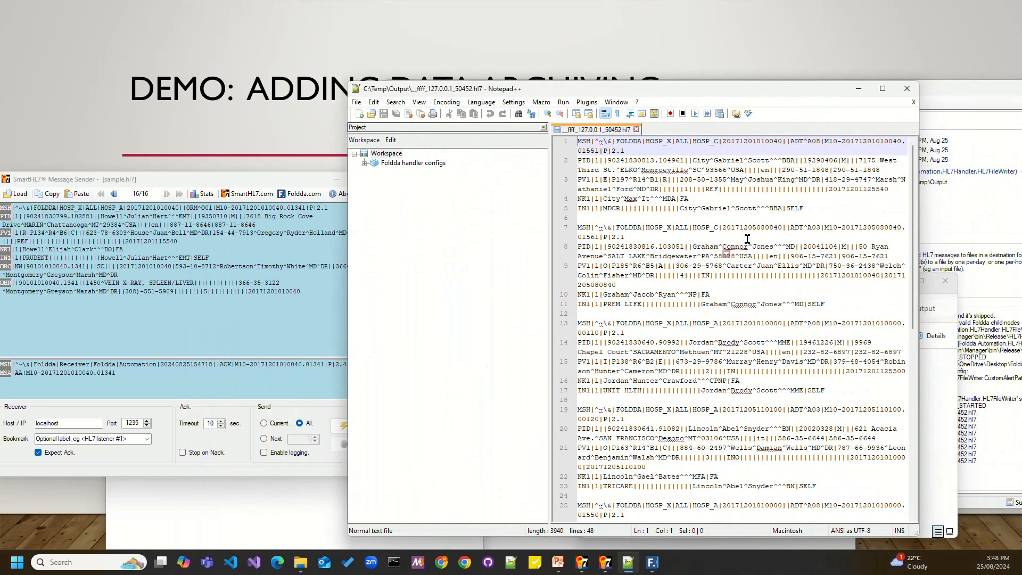
{"action": "double_click", "coordinate": [796, 228]}
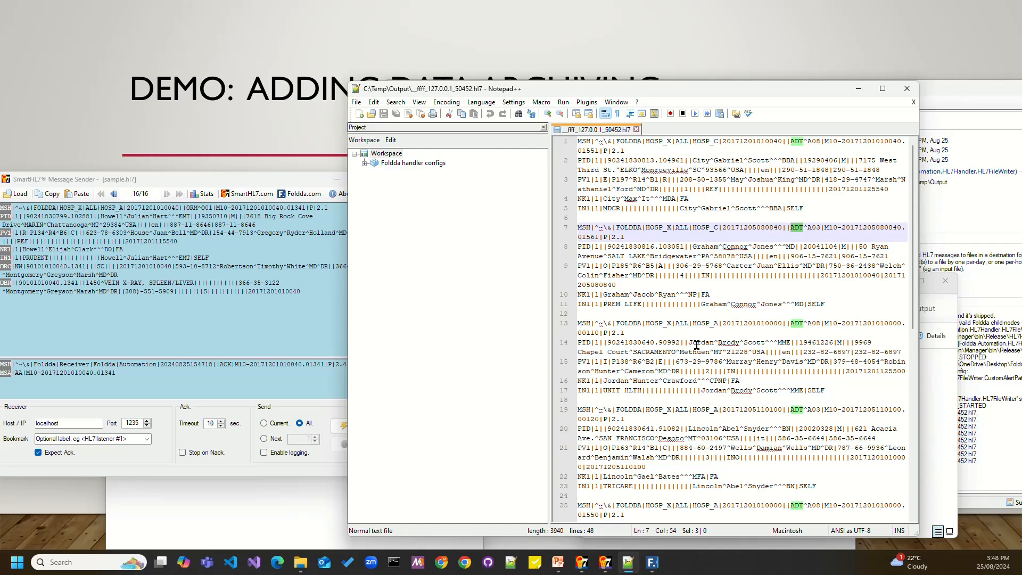
{"action": "scroll", "coordinate": [692, 341], "scroll_direction": "down", "scroll_amount": 13}
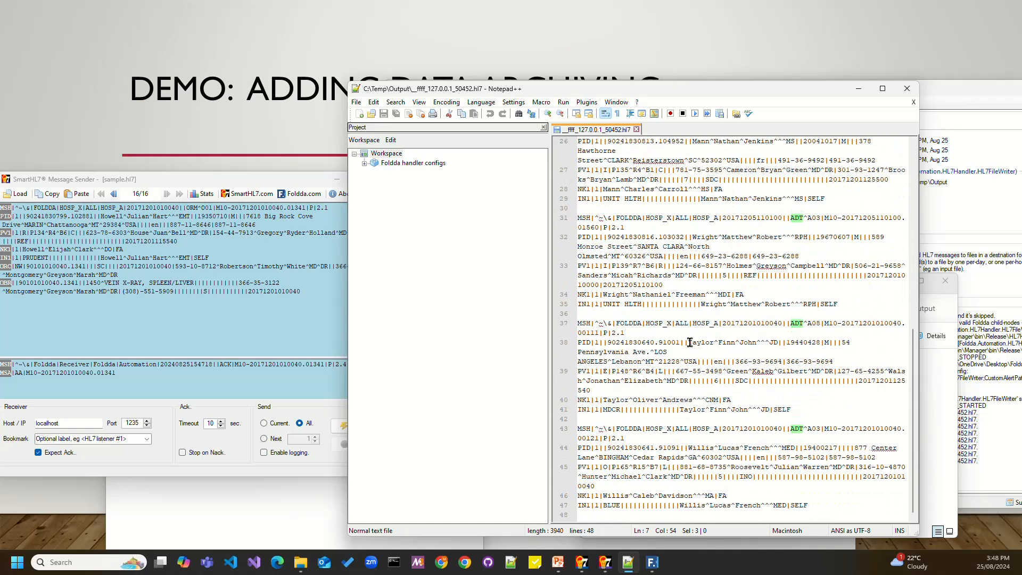
{"action": "left_click", "coordinate": [859, 89]}
{"action": "left_click", "coordinate": [274, 136]}
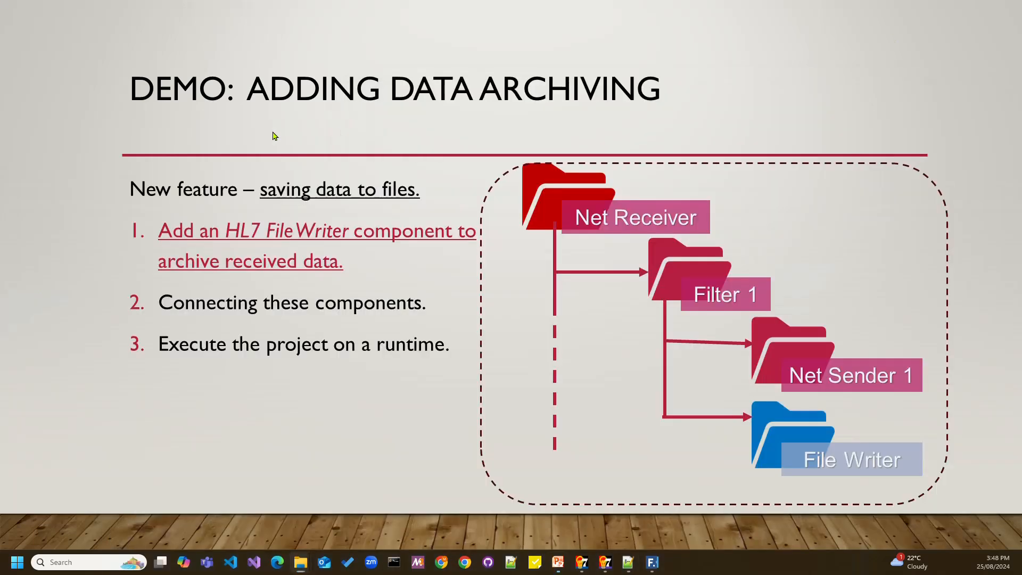